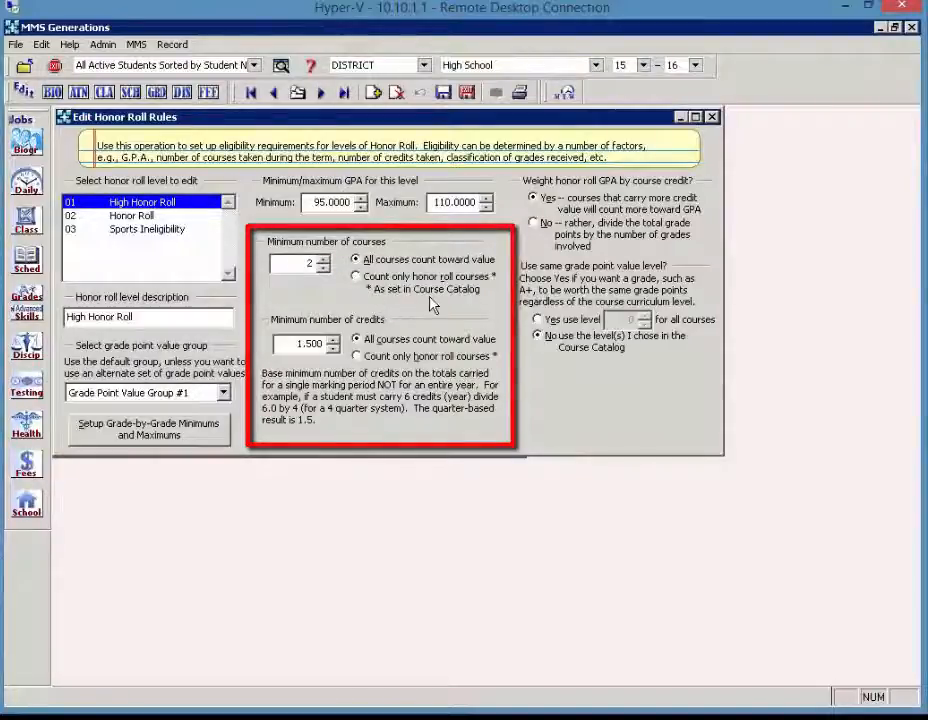
- Open the school's course catalog for editing and review the Include in HR column
{"action": "left_click", "coordinate": [27, 510]}
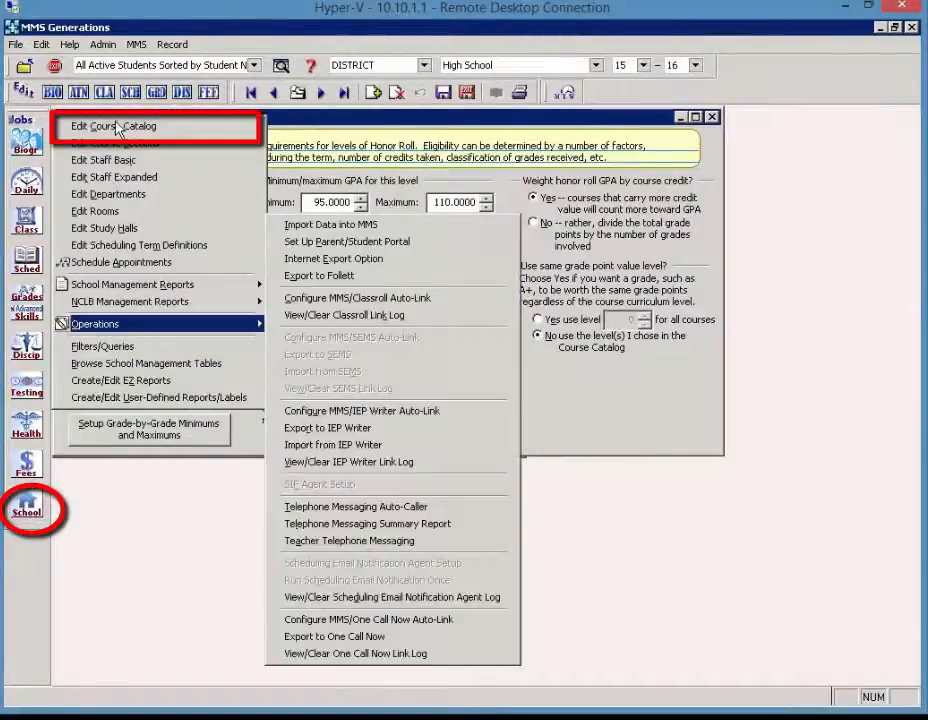
{"action": "left_click", "coordinate": [118, 128]}
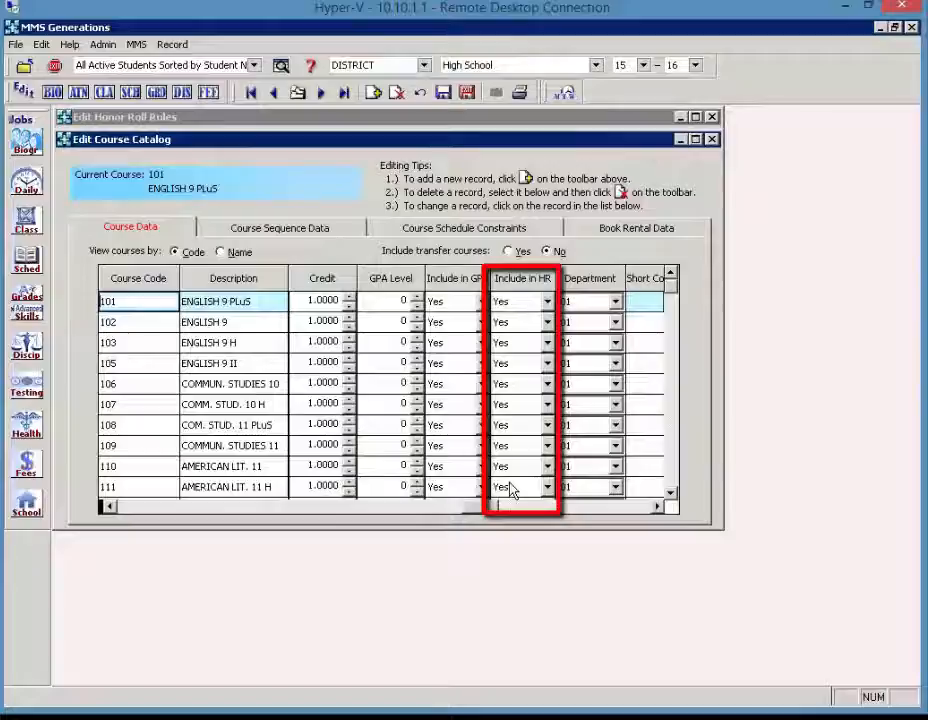
- Switch to the MMS Staff Portal in Internet Explorer and open its course catalog editor
{"action": "mouse_move", "coordinate": [282, 708]}
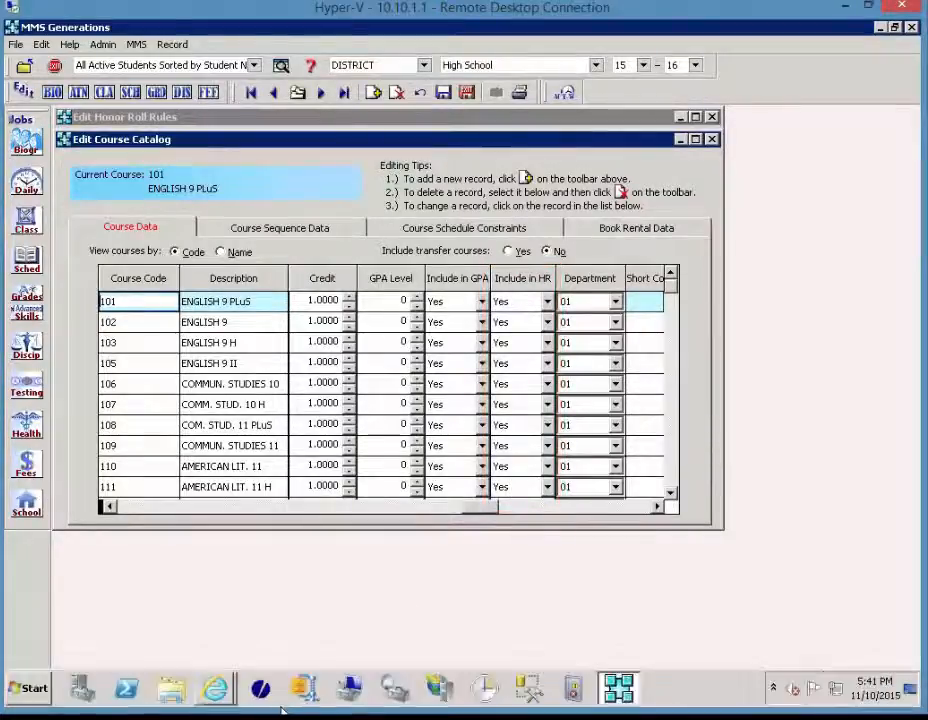
{"action": "mouse_move", "coordinate": [215, 688]}
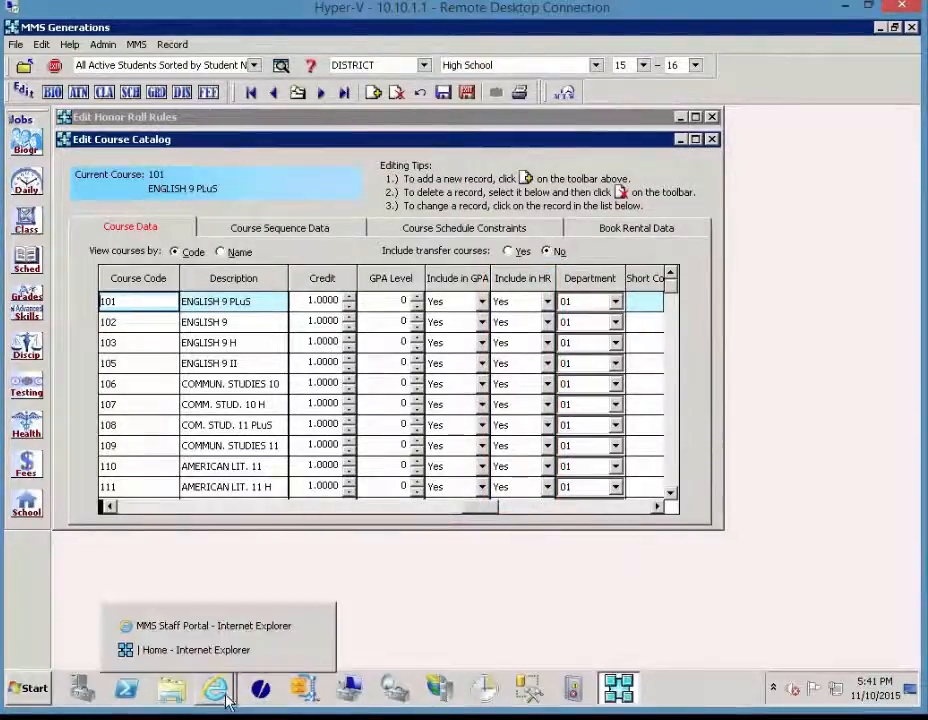
{"action": "left_click", "coordinate": [210, 630]}
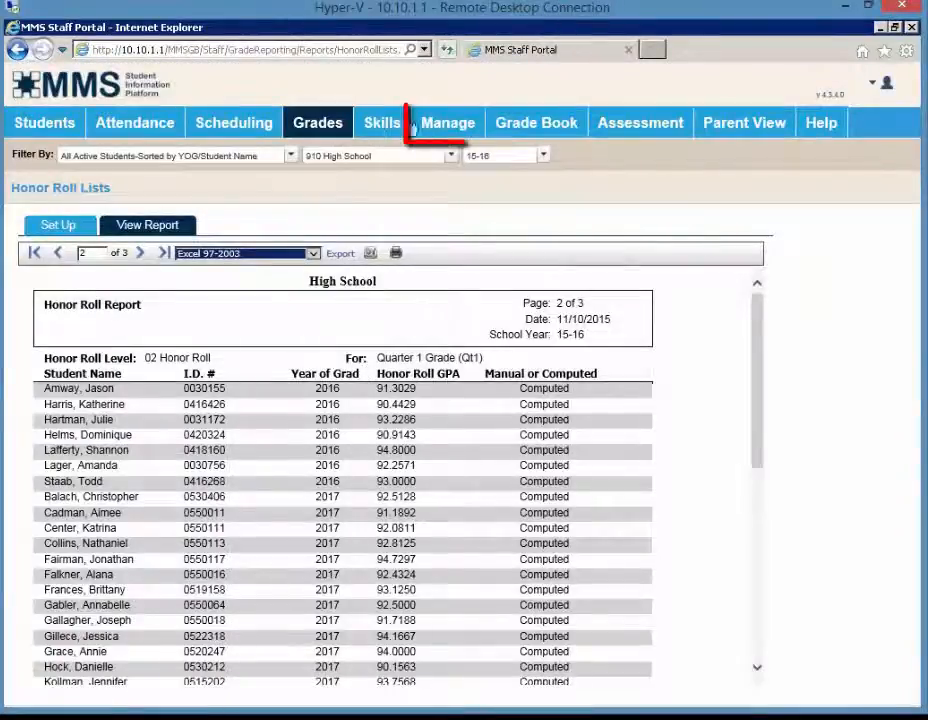
{"action": "mouse_move", "coordinate": [435, 128]}
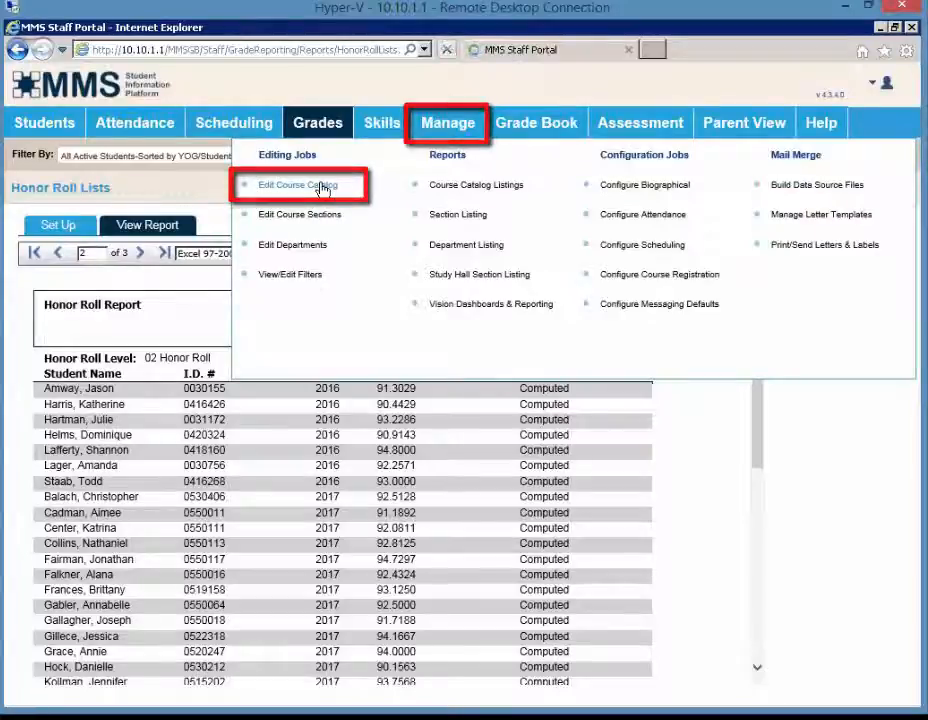
{"action": "left_click", "coordinate": [322, 188]}
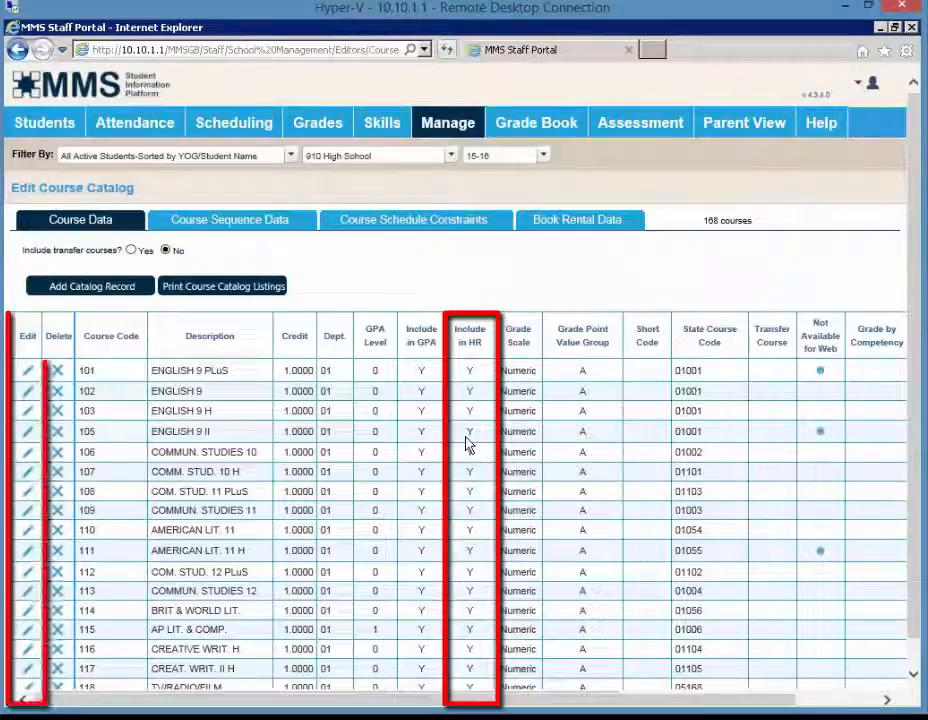
- Open the catalog record for course 105 ENGLISH 9 II, review its Include in HR choices and GPA level, and close it without saving
{"action": "left_click", "coordinate": [27, 431]}
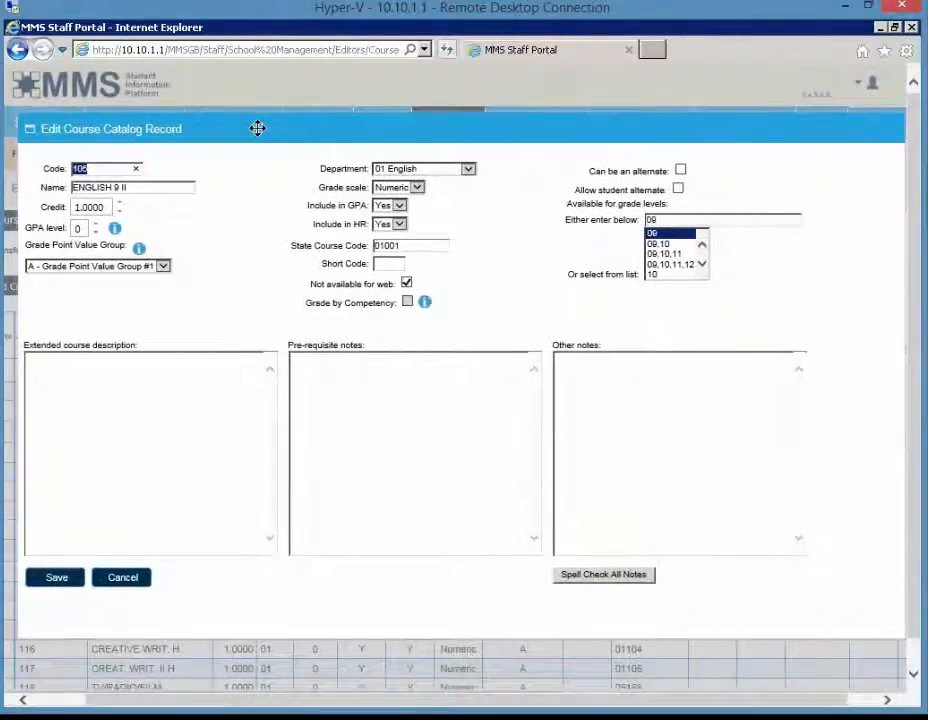
{"action": "left_click", "coordinate": [401, 228]}
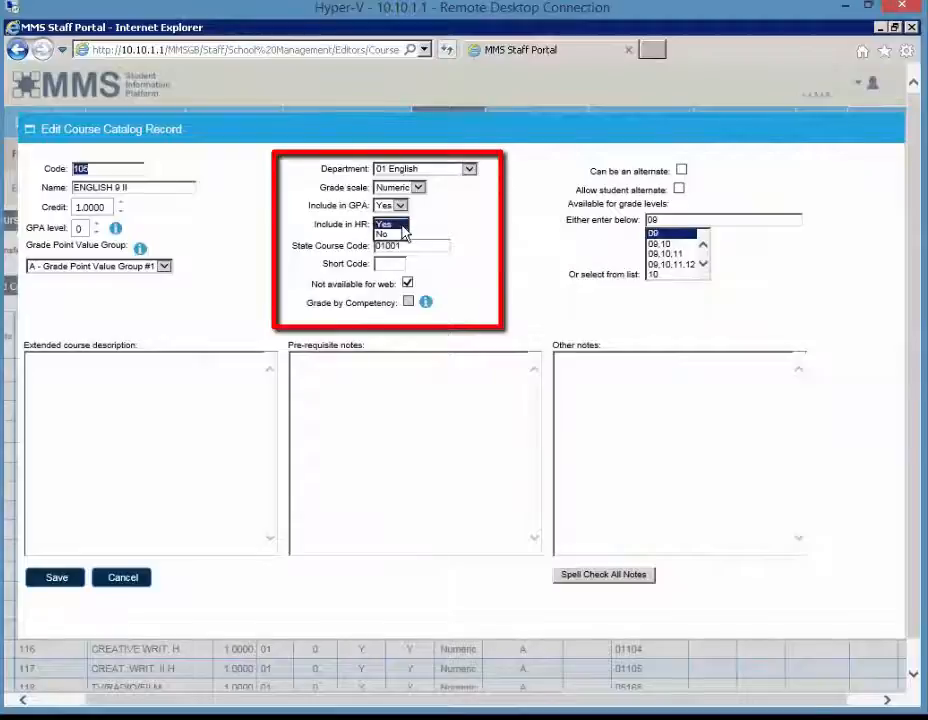
{"action": "left_click", "coordinate": [475, 220]}
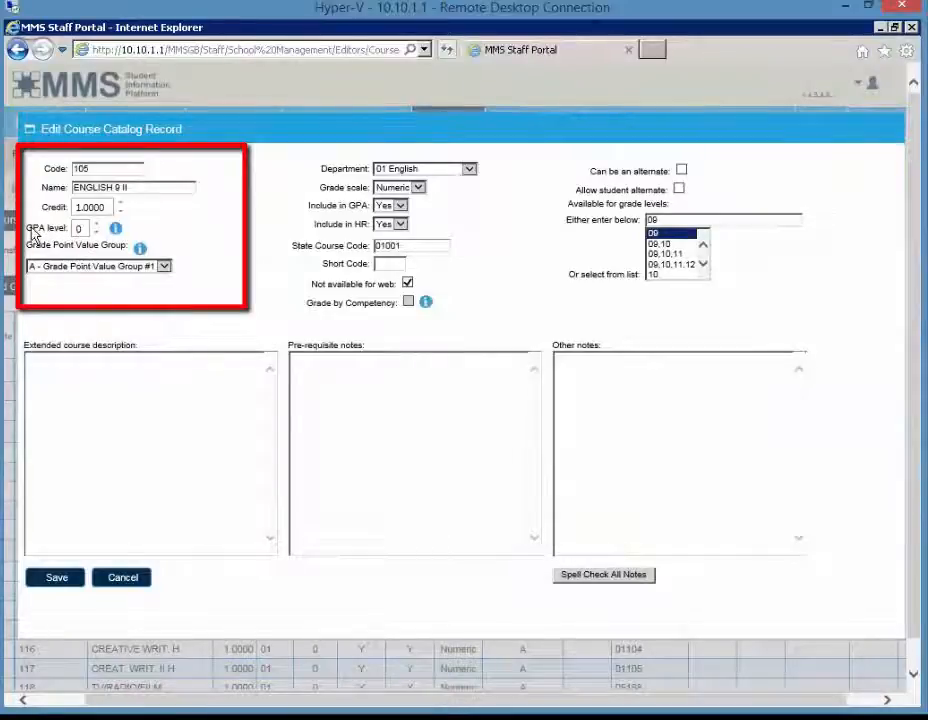
{"action": "mouse_move", "coordinate": [80, 229]}
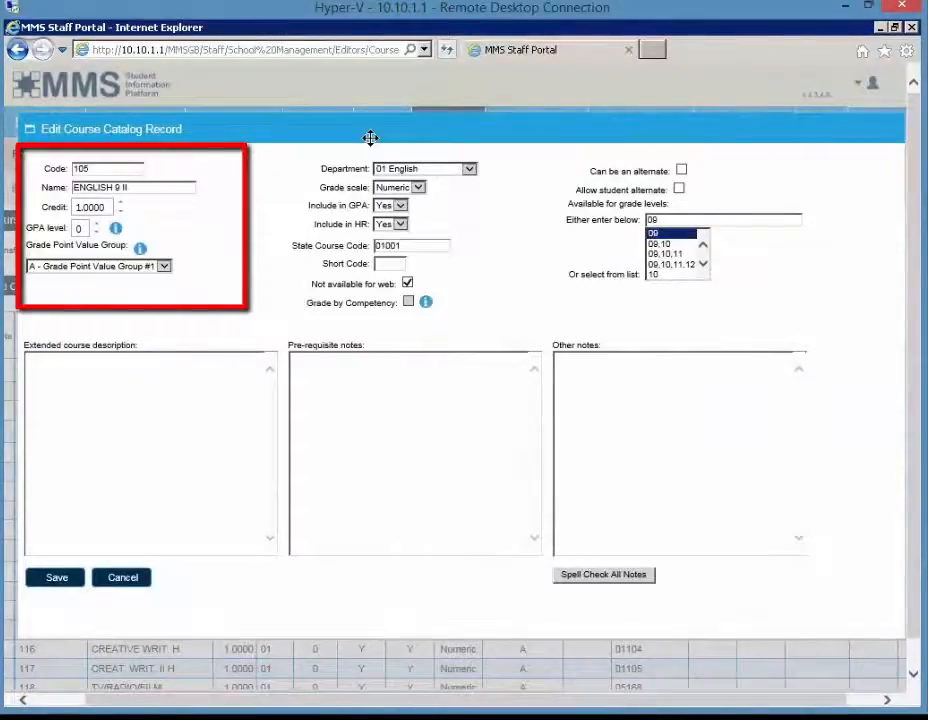
{"action": "left_click_drag", "start_coordinate": [370, 138], "coordinate": [356, 134]}
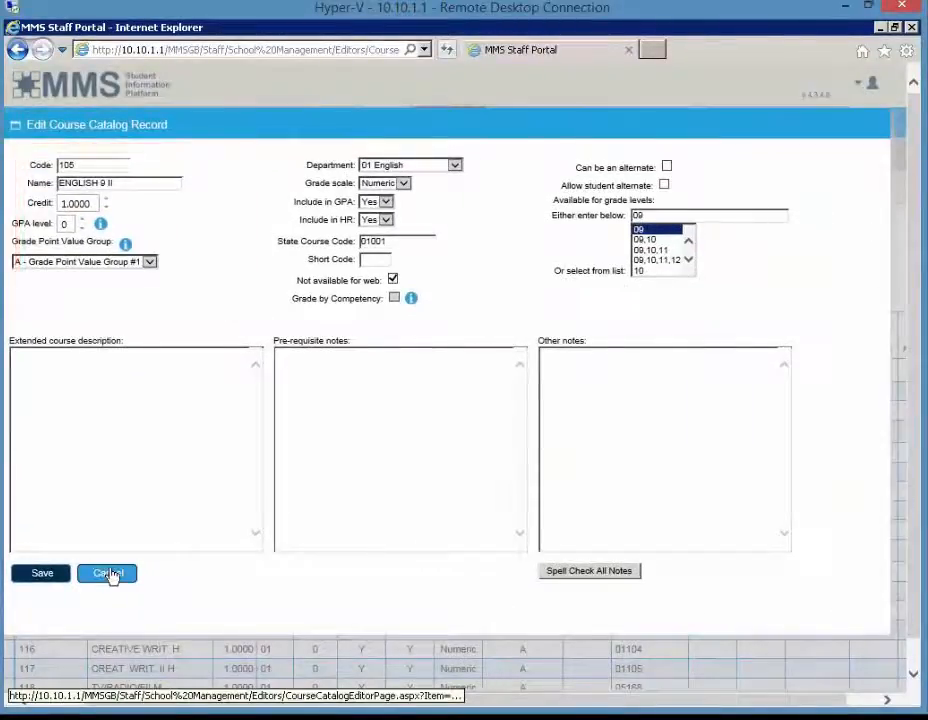
{"action": "left_click", "coordinate": [108, 574]}
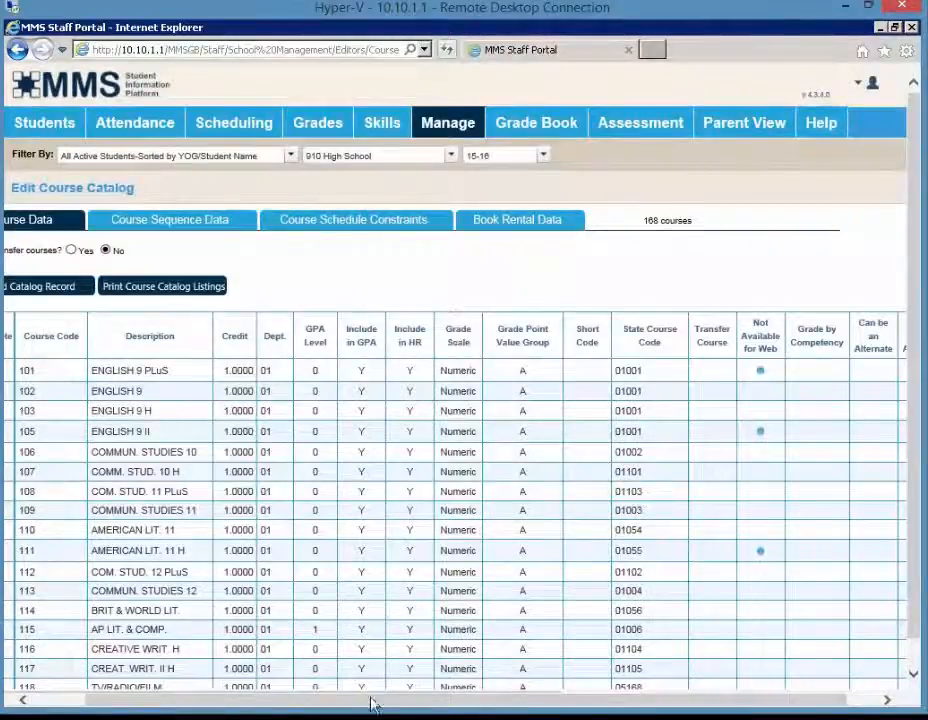
- Return to MMS Generations, review the Credit and GPA Level columns in the course catalog, and close the catalog
{"action": "mouse_move", "coordinate": [378, 713]}
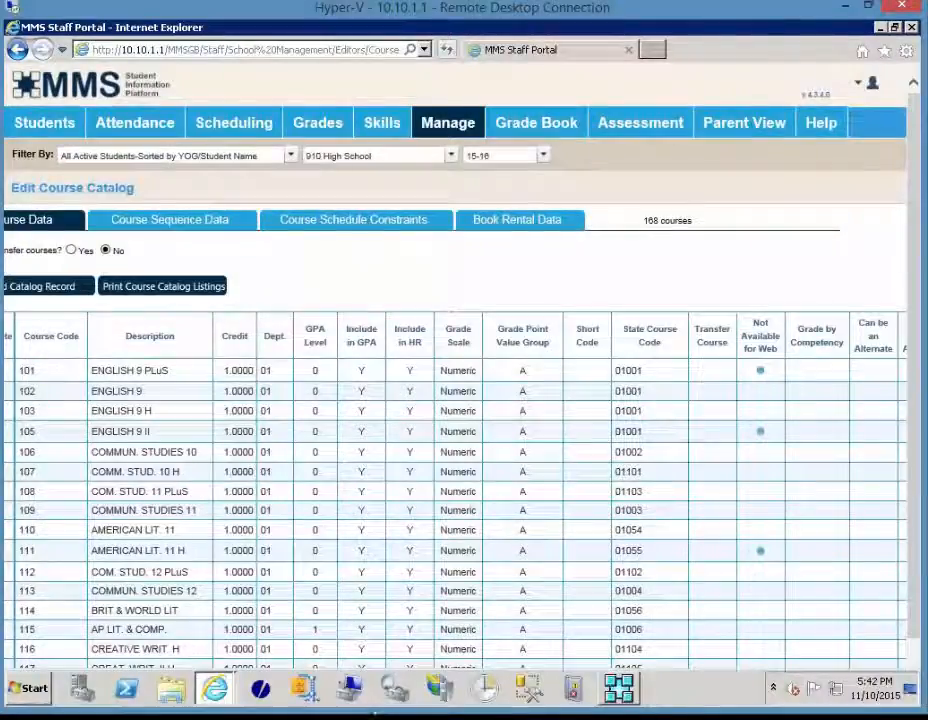
{"action": "left_click", "coordinate": [624, 701]}
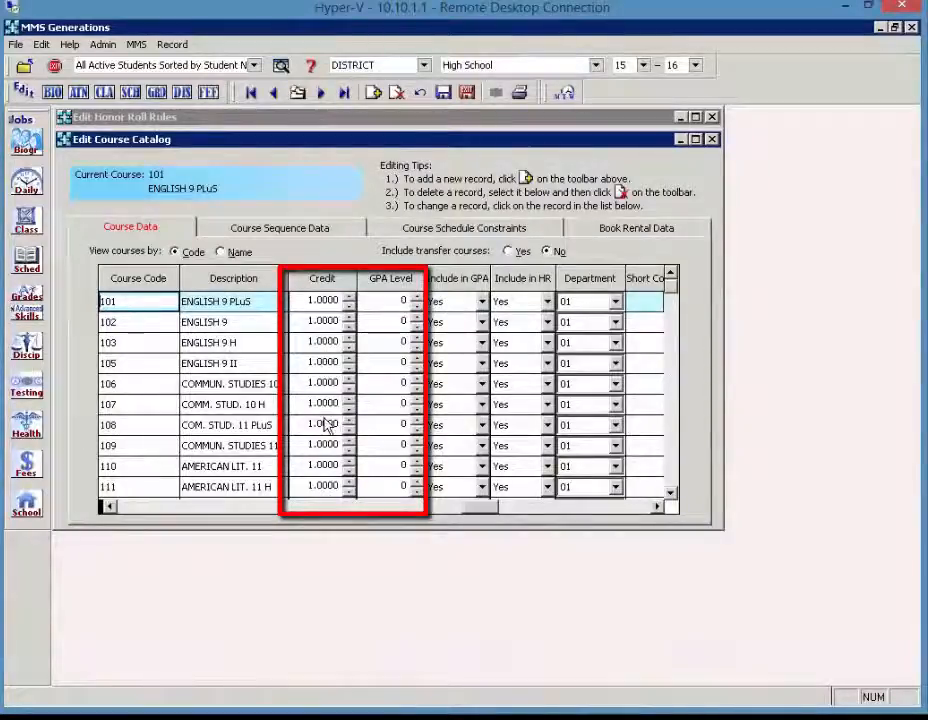
{"action": "left_click", "coordinate": [712, 141]}
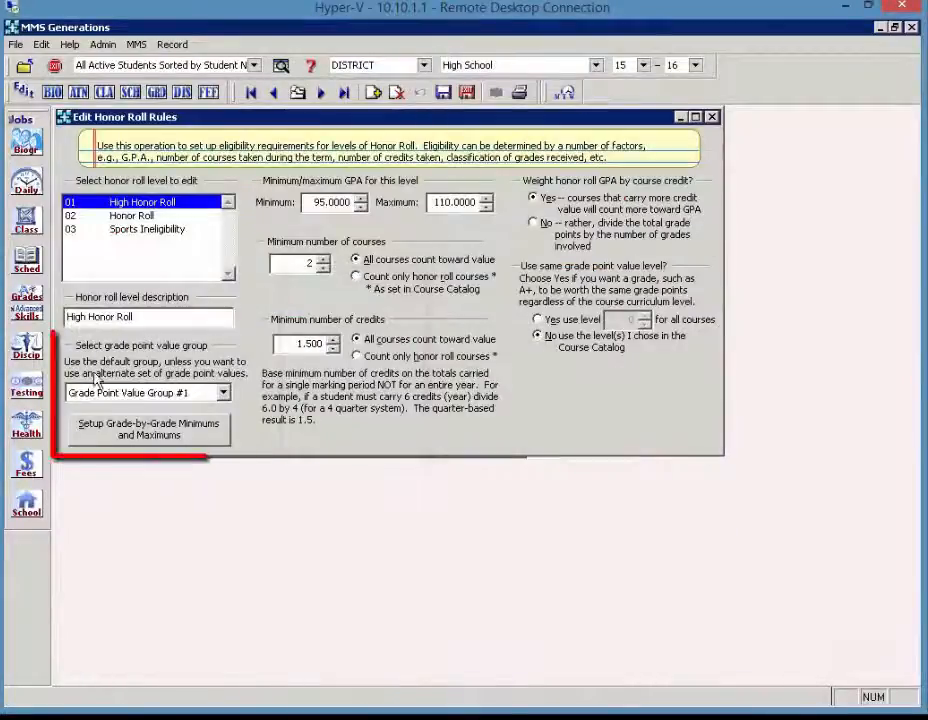
- Try to open the grade-by-grade minimums and maximums setup for the High Honor Roll level
{"action": "left_click", "coordinate": [95, 442]}
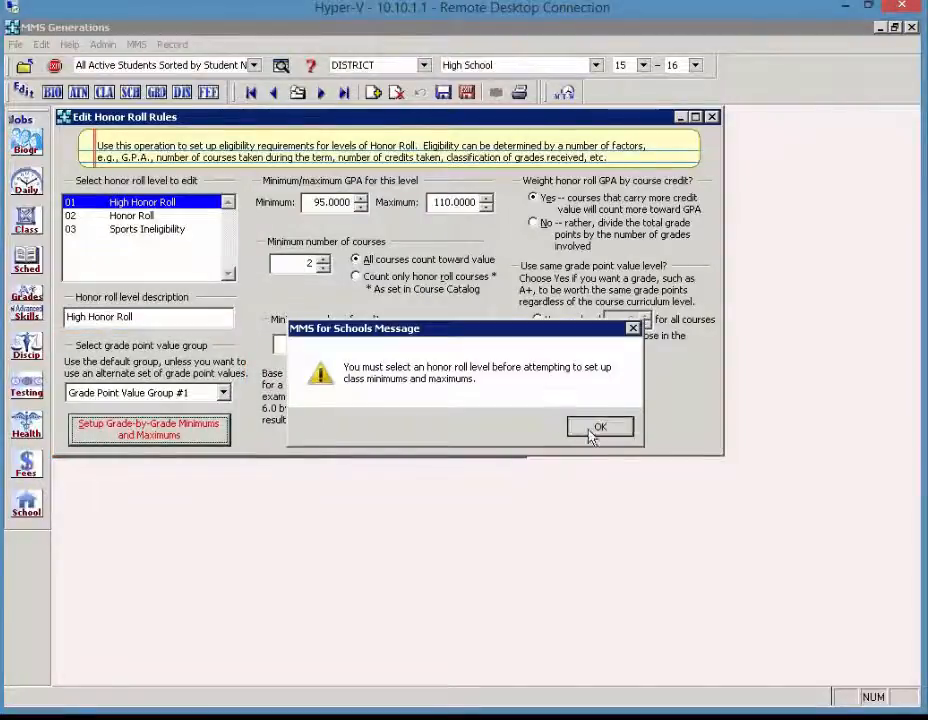
{"action": "left_click", "coordinate": [590, 432]}
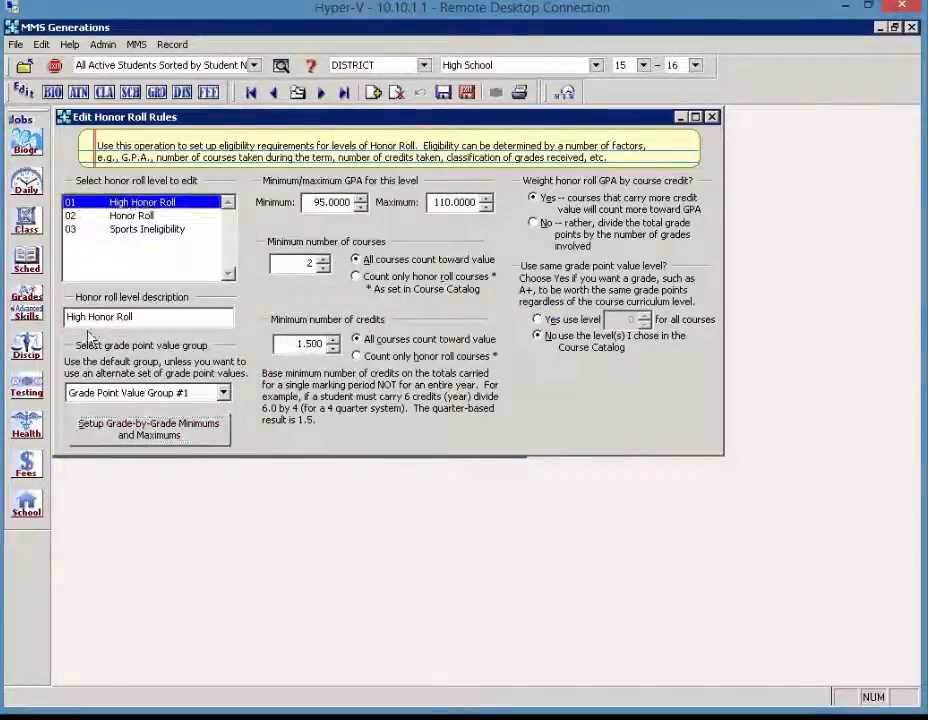
{"action": "left_click", "coordinate": [136, 433]}
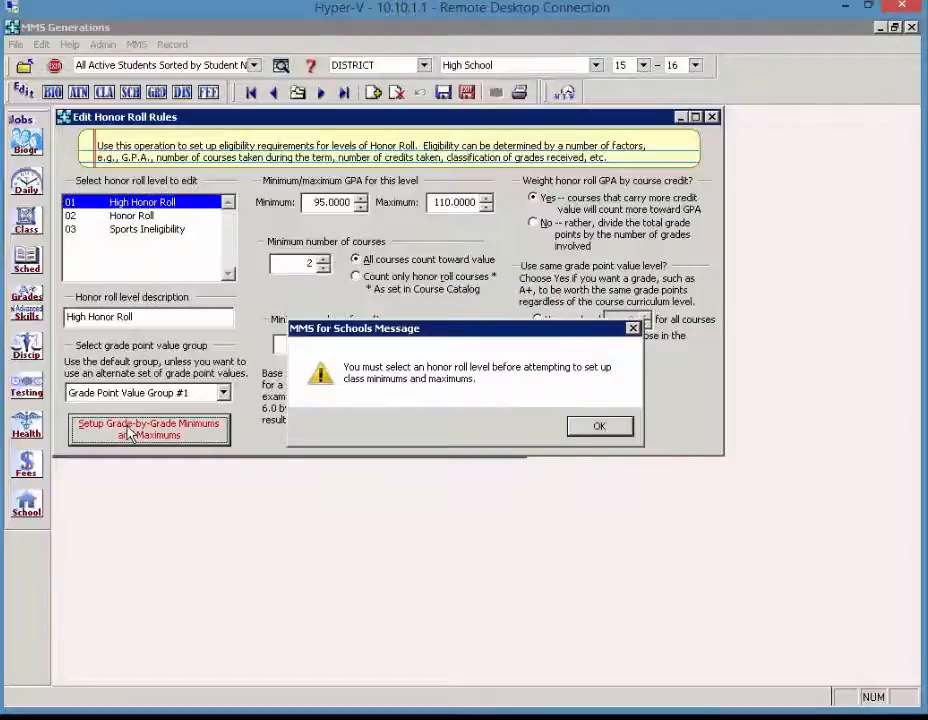
{"action": "left_click", "coordinate": [600, 429]}
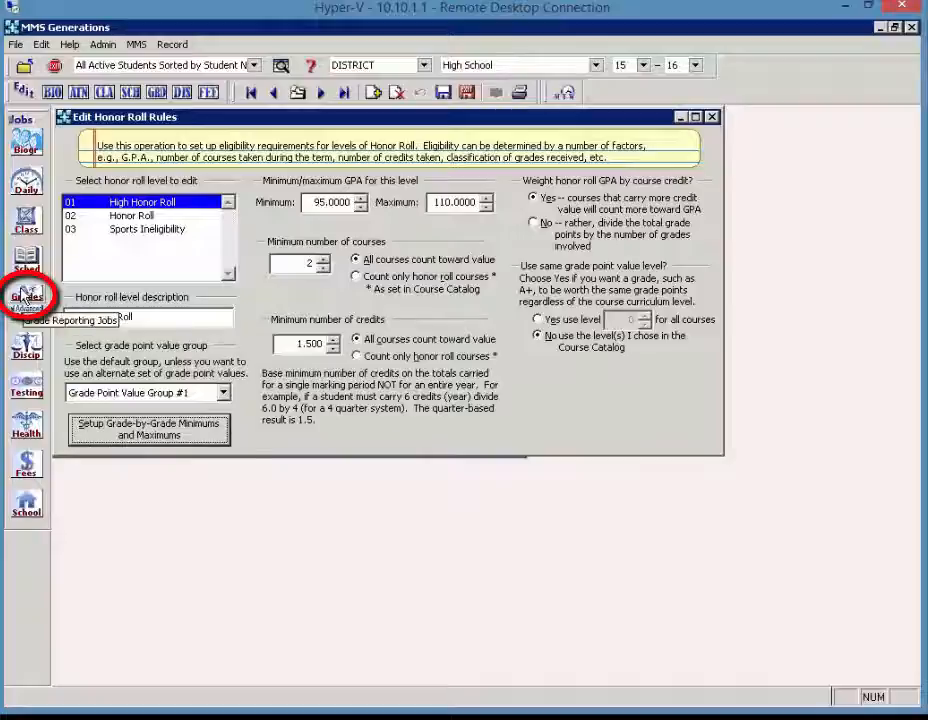
- Open the valid grades list, review the honor roll class numbers and level grade points for Grade Point Value Group #1, and exit
{"action": "left_click", "coordinate": [27, 298]}
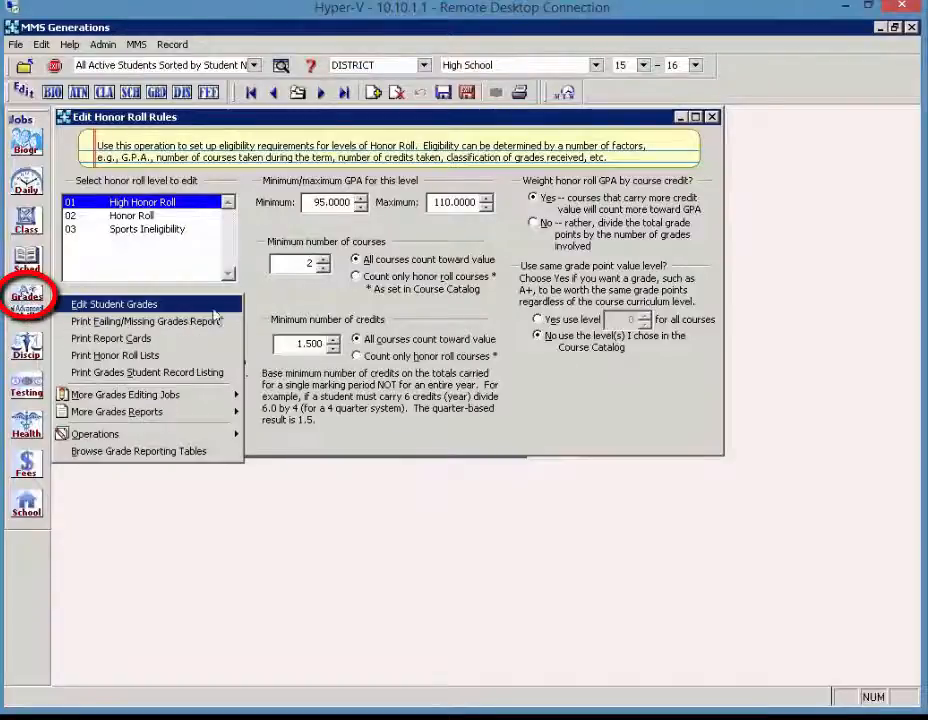
{"action": "mouse_move", "coordinate": [231, 394]}
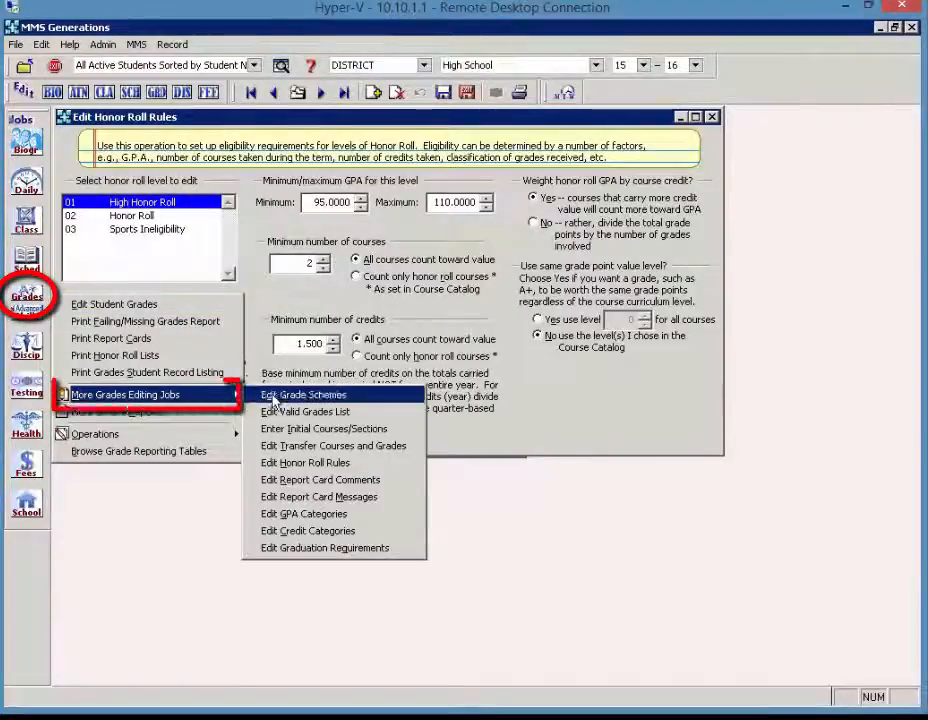
{"action": "left_click", "coordinate": [383, 418]}
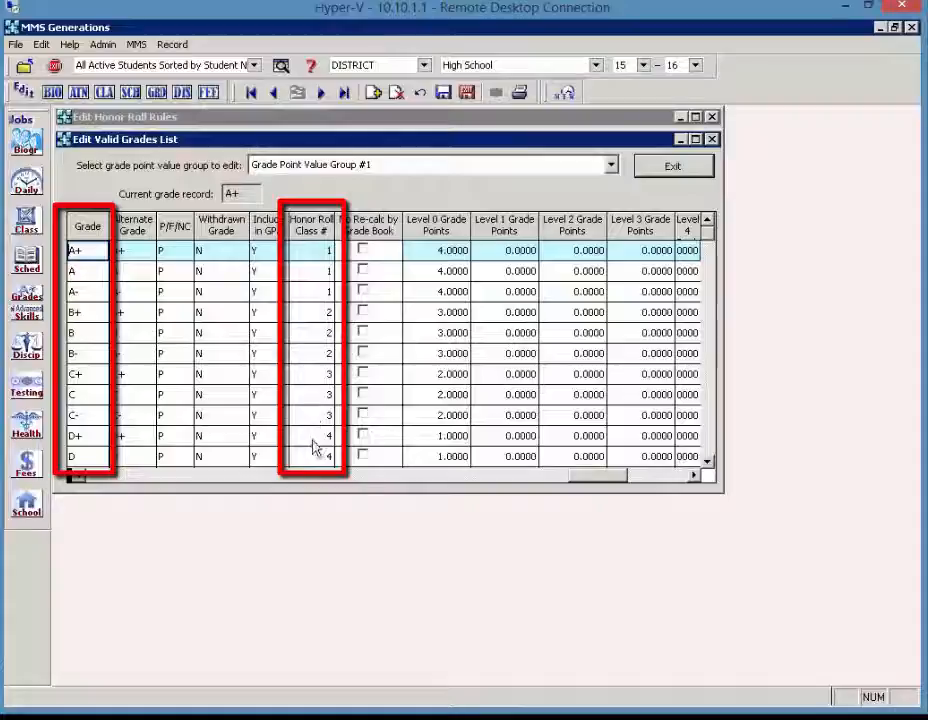
{"action": "scroll", "coordinate": [315, 447], "scroll_direction": "down", "scroll_amount": 4}
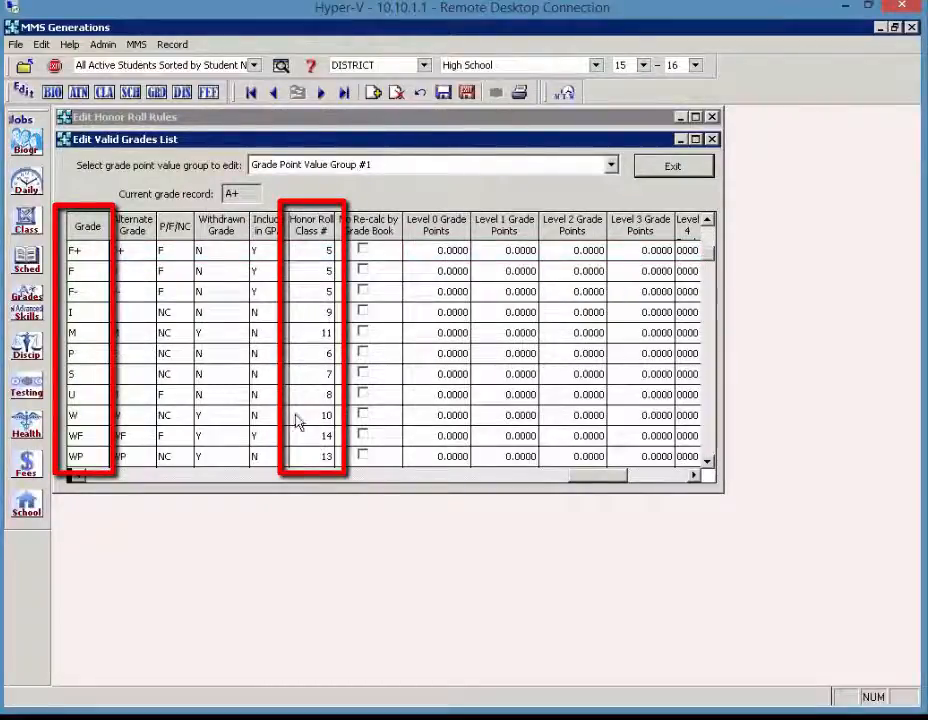
{"action": "scroll", "coordinate": [296, 420], "scroll_direction": "down", "scroll_amount": 3}
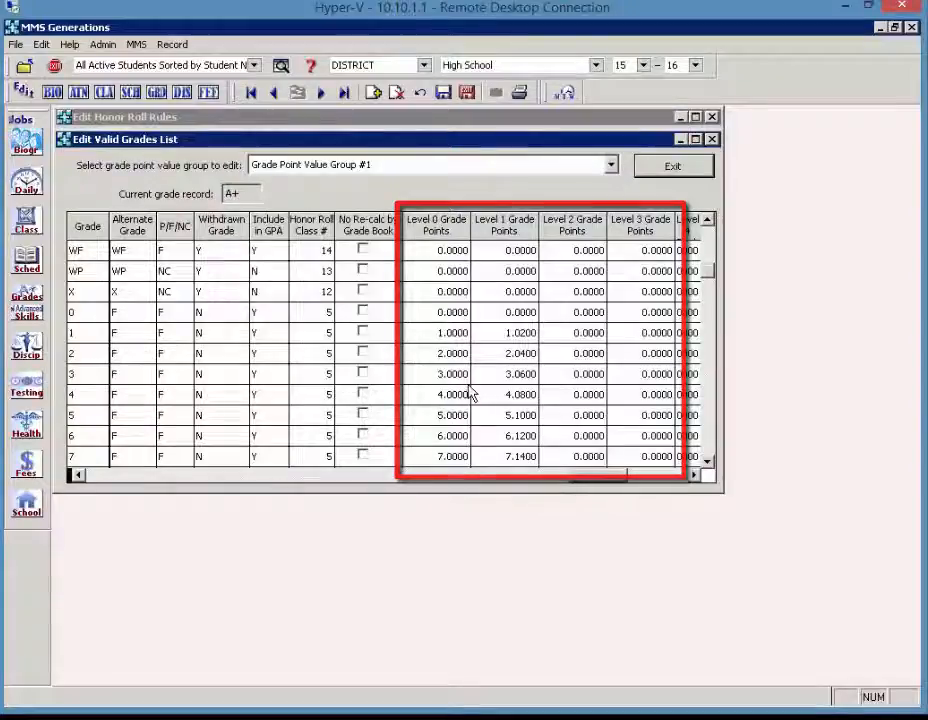
{"action": "left_click", "coordinate": [657, 168]}
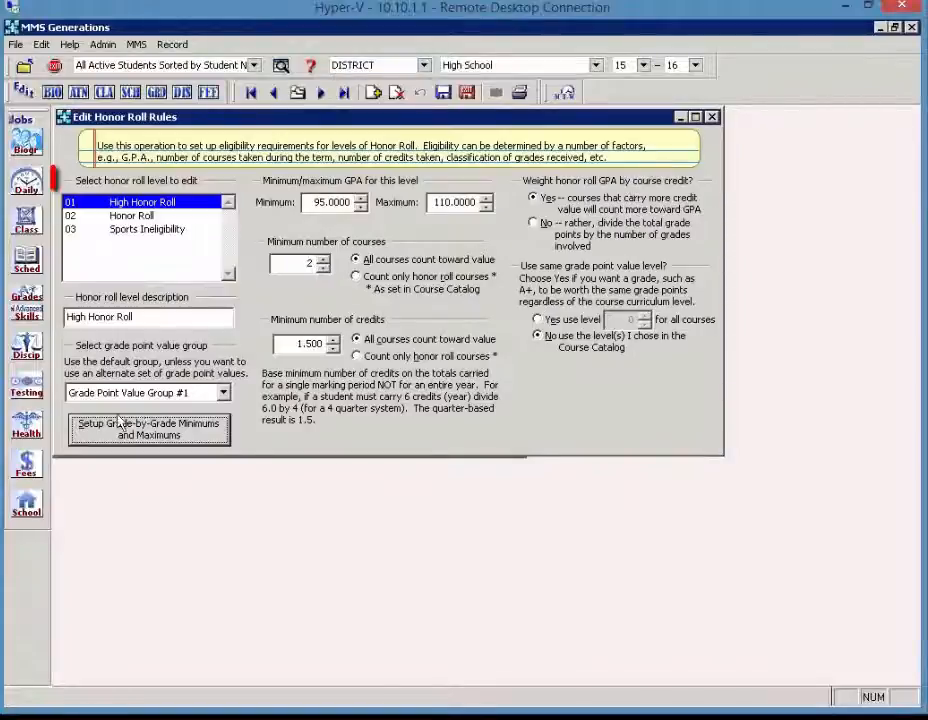
- Review the grade-by-grade minimums and maximums of the Sports Ineligibility level down through the class 5 grades, and return to the rules
{"action": "left_click", "coordinate": [122, 230]}
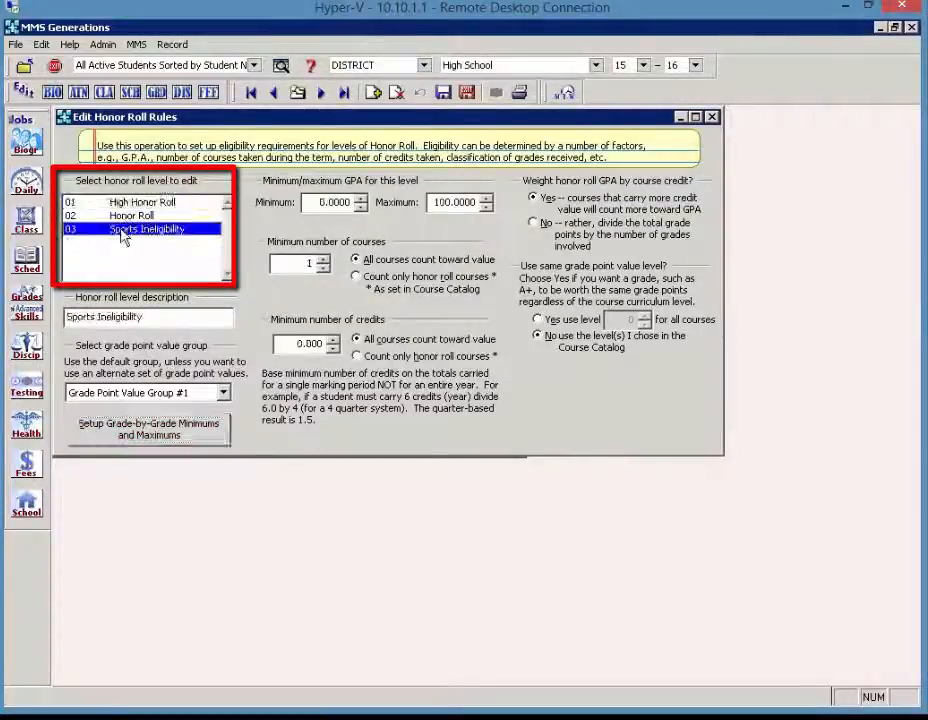
{"action": "left_click", "coordinate": [137, 435]}
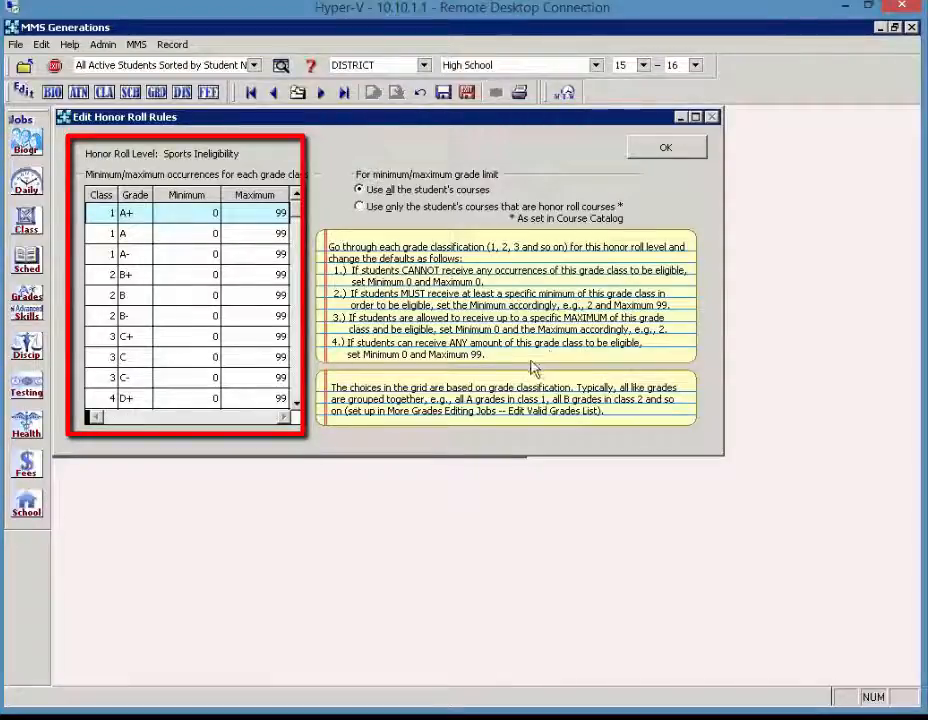
{"action": "left_click", "coordinate": [294, 302]}
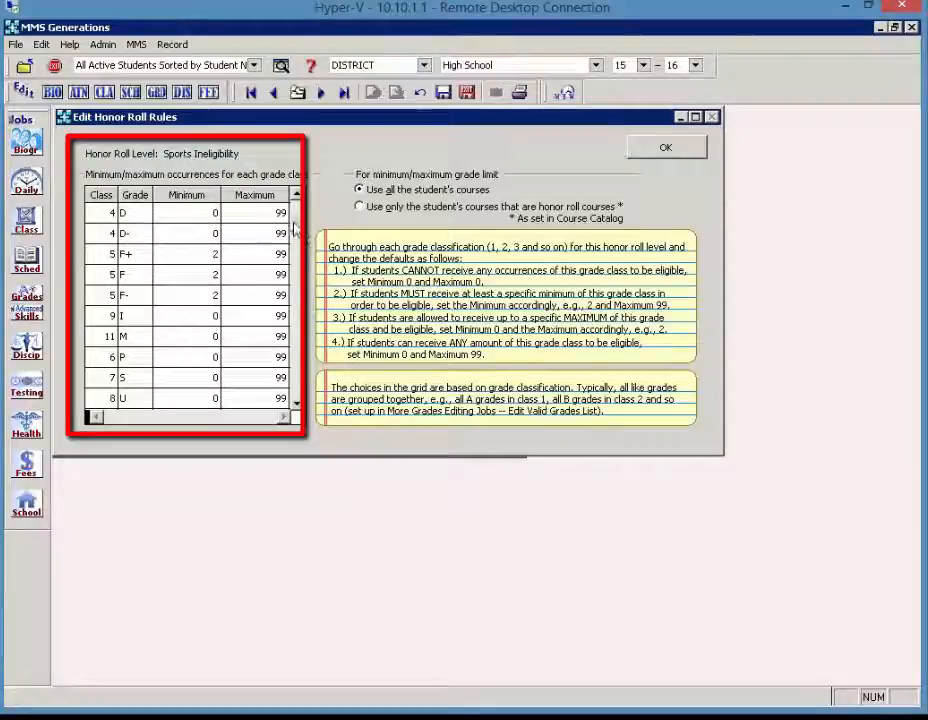
{"action": "left_click_drag", "start_coordinate": [293, 222], "coordinate": [293, 315]}
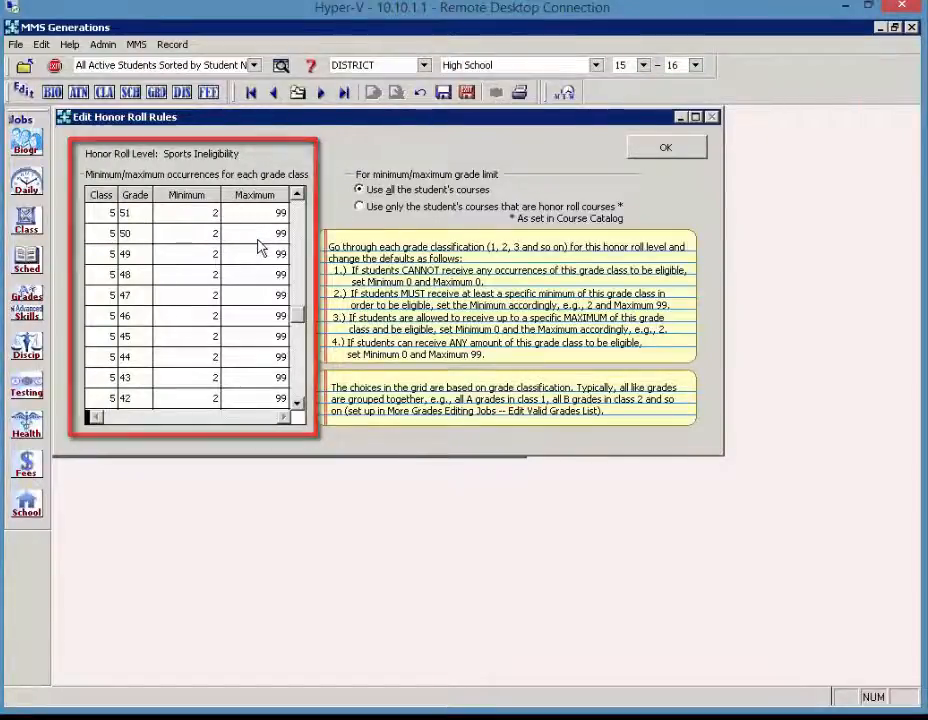
{"action": "left_click", "coordinate": [650, 150]}
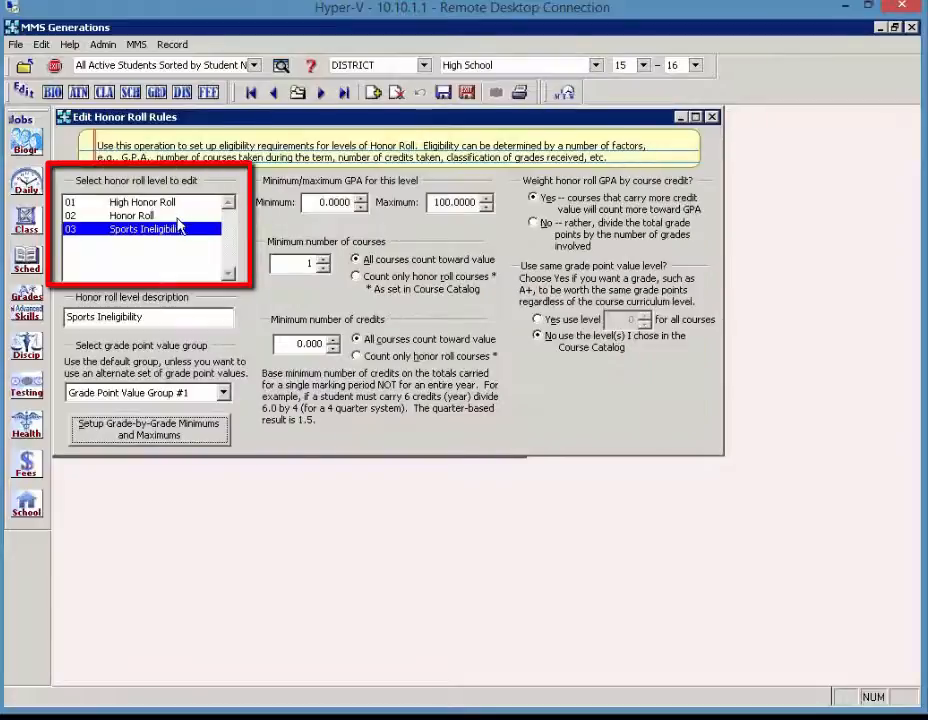
- Review the grade-by-grade minimums and maximums of the Honor Roll level, and return to the rules
{"action": "left_click", "coordinate": [176, 217]}
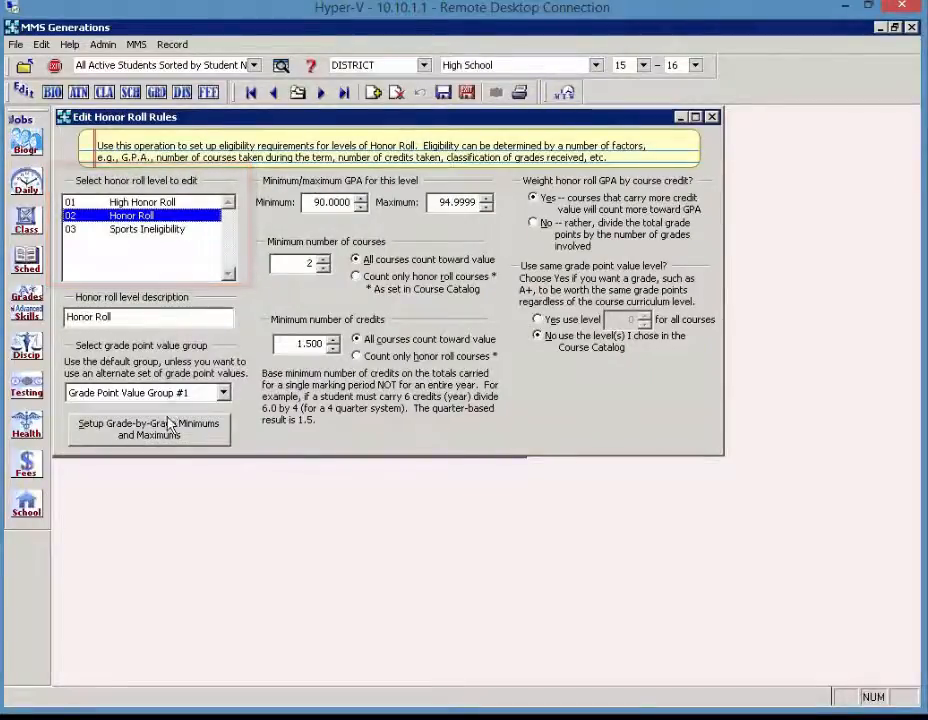
{"action": "left_click", "coordinate": [222, 424]}
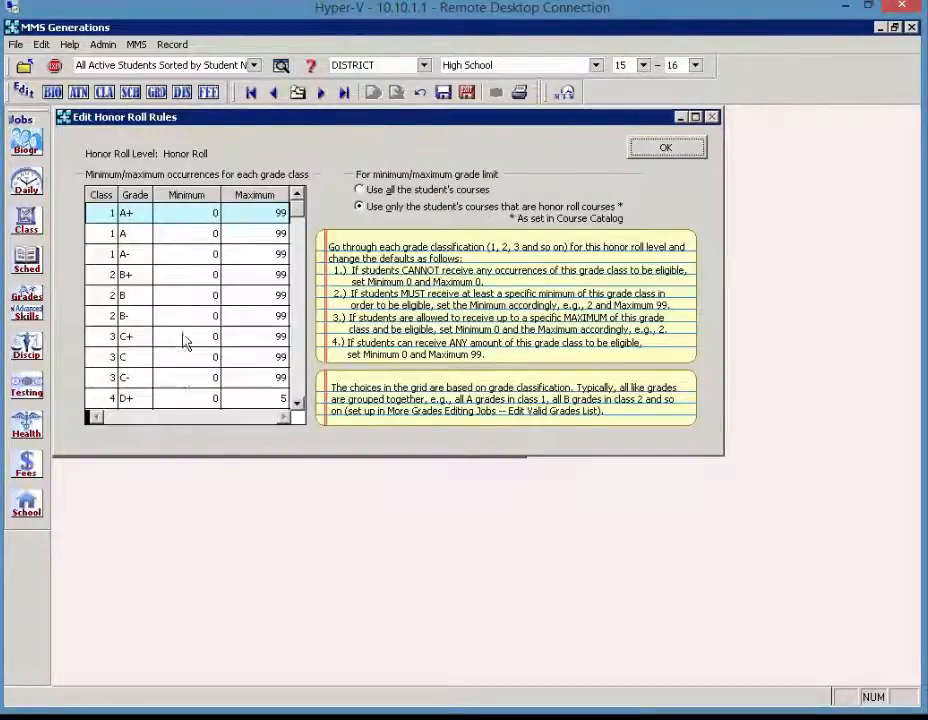
{"action": "left_click", "coordinate": [295, 389]}
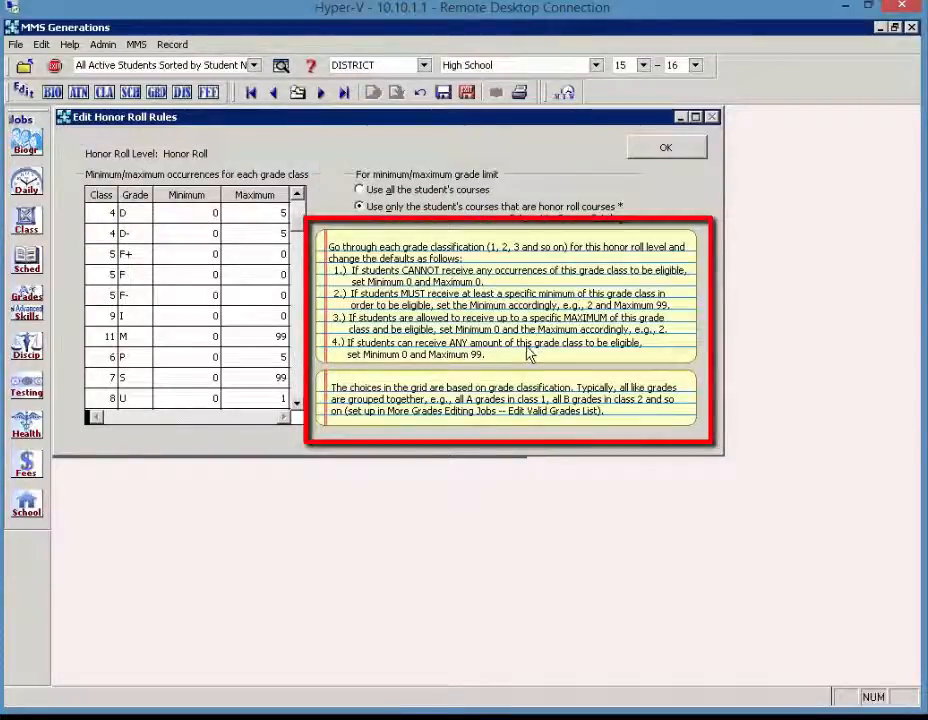
{"action": "left_click", "coordinate": [663, 148]}
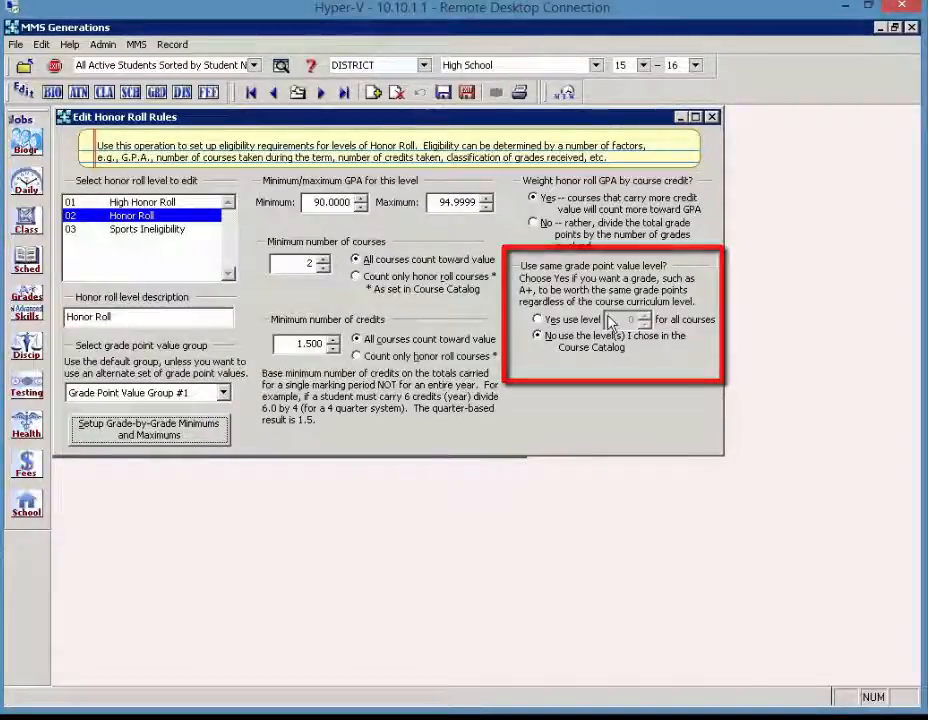
- Compare the minimum and maximum GPA of the High Honor Roll and Honor Roll levels, highlighting the decimals of the Honor Roll maximum
{"action": "left_click", "coordinate": [153, 204]}
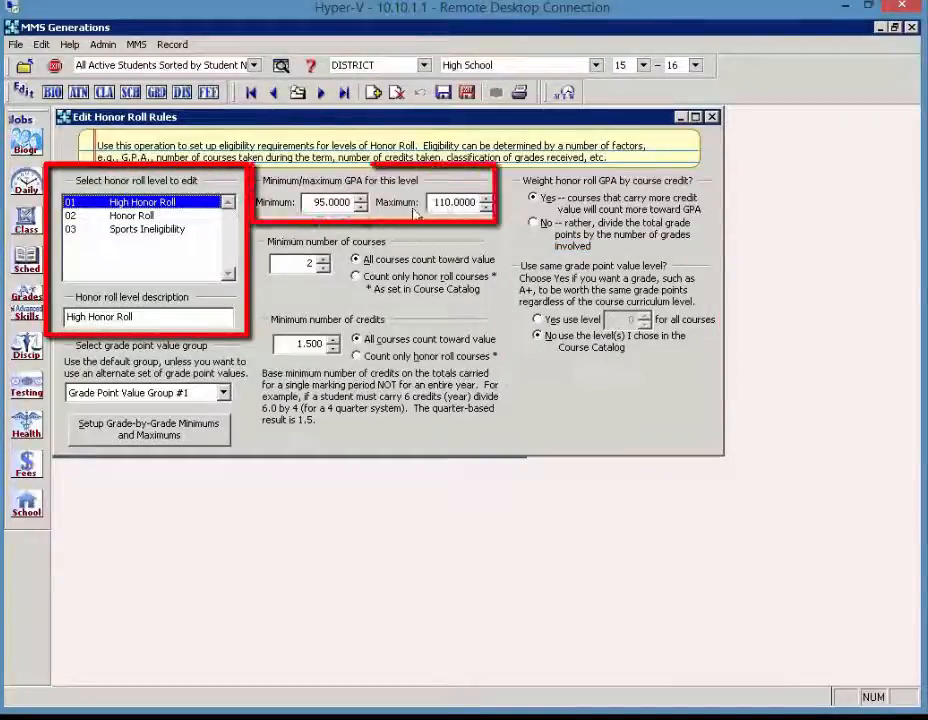
{"action": "left_click", "coordinate": [184, 217]}
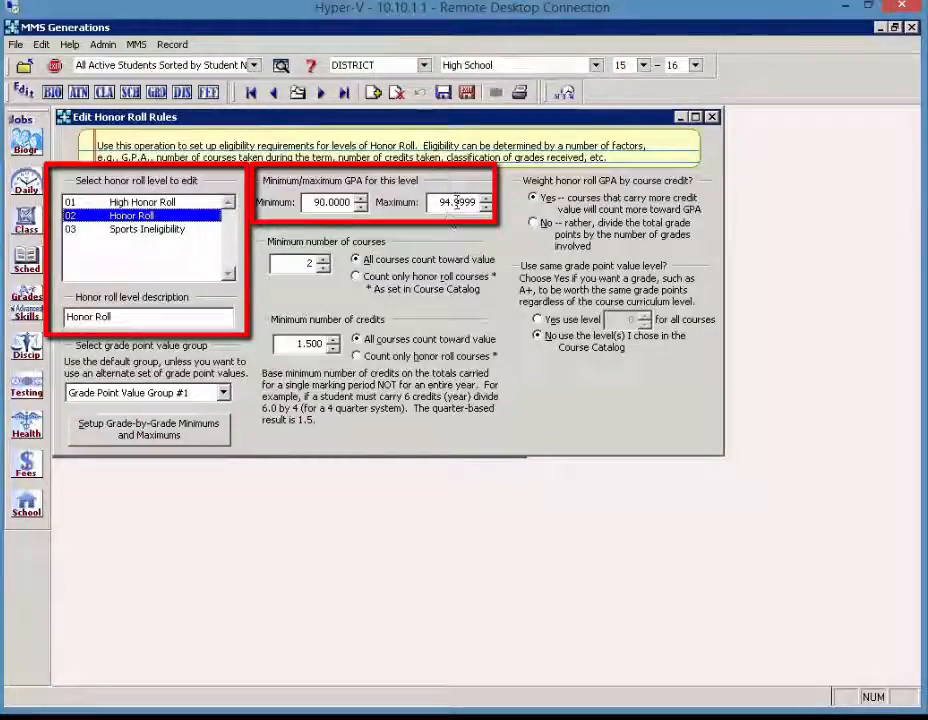
{"action": "left_click_drag", "start_coordinate": [453, 201], "coordinate": [476, 202]}
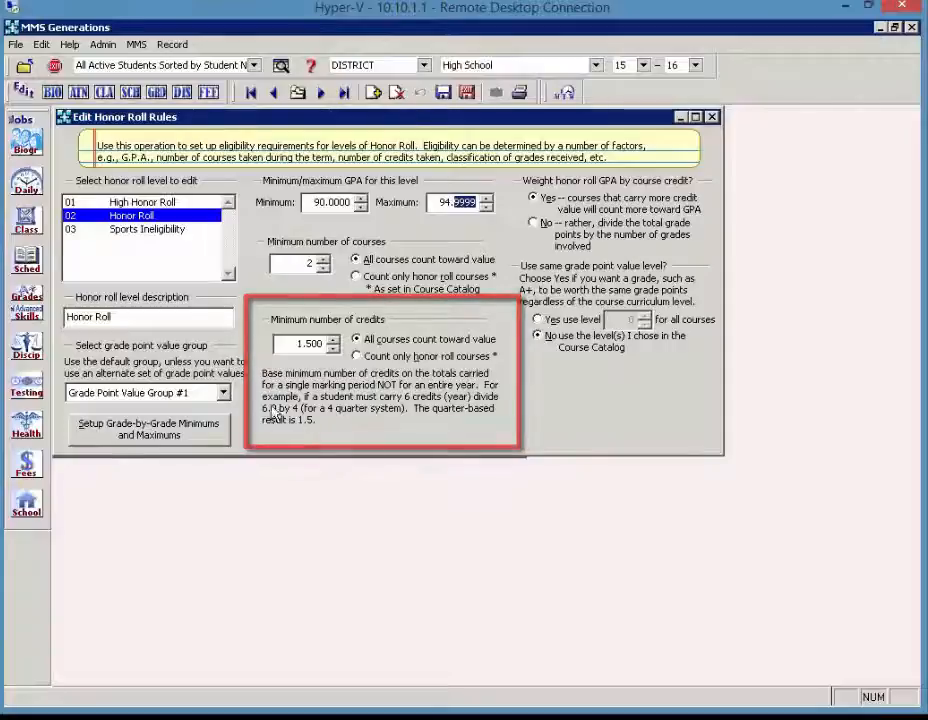
- Open the grade schemes, review the grade storage bin definitions and the grade assignment/weighting plans, and return to the honor roll rules
{"action": "left_click", "coordinate": [24, 300]}
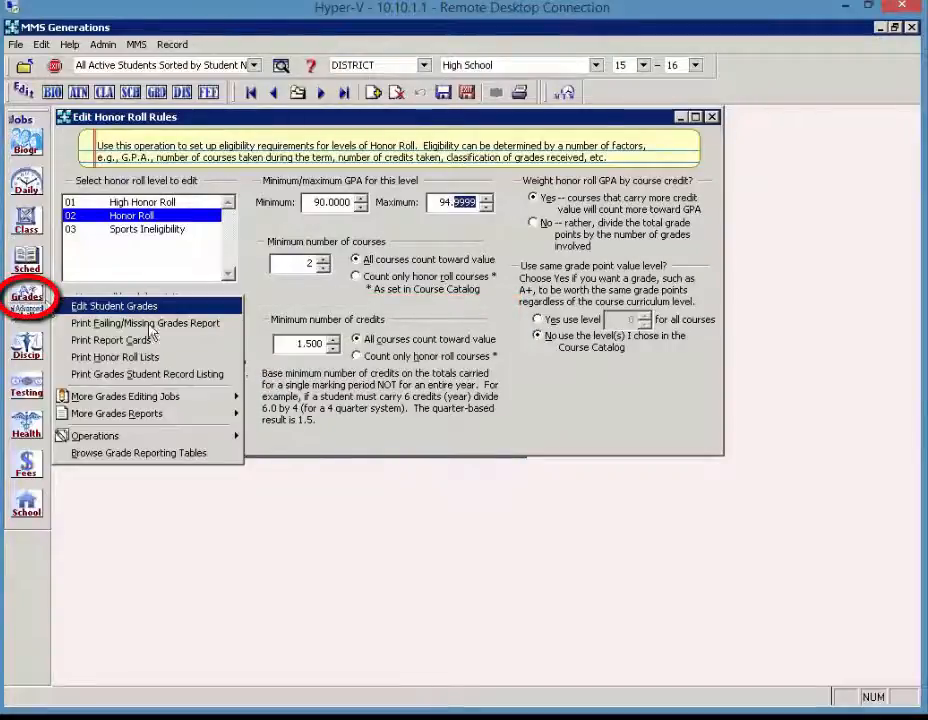
{"action": "mouse_move", "coordinate": [180, 400]}
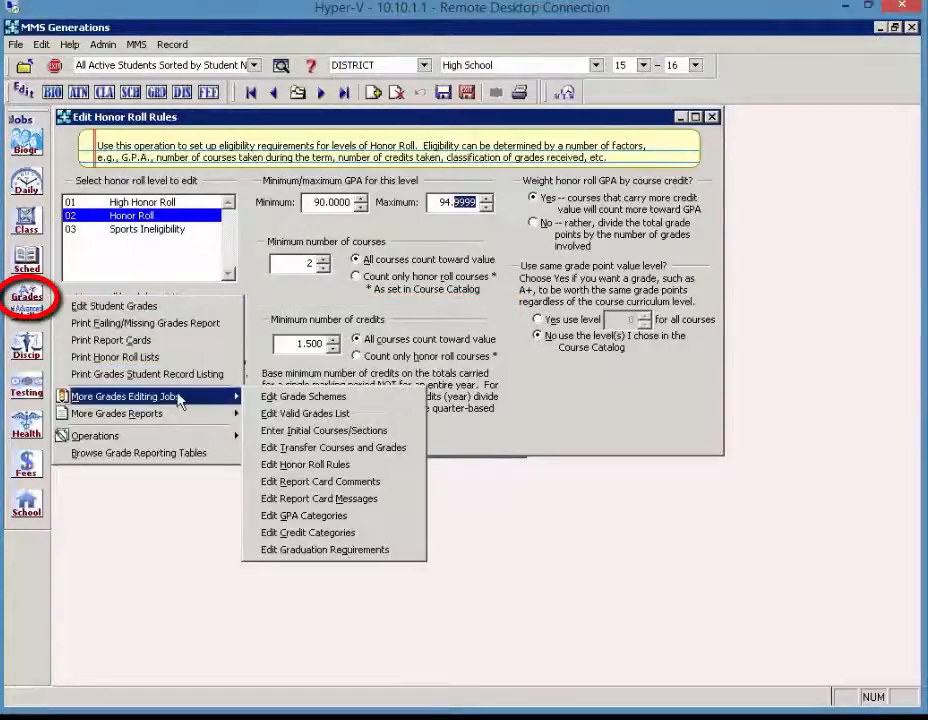
{"action": "left_click", "coordinate": [285, 398]}
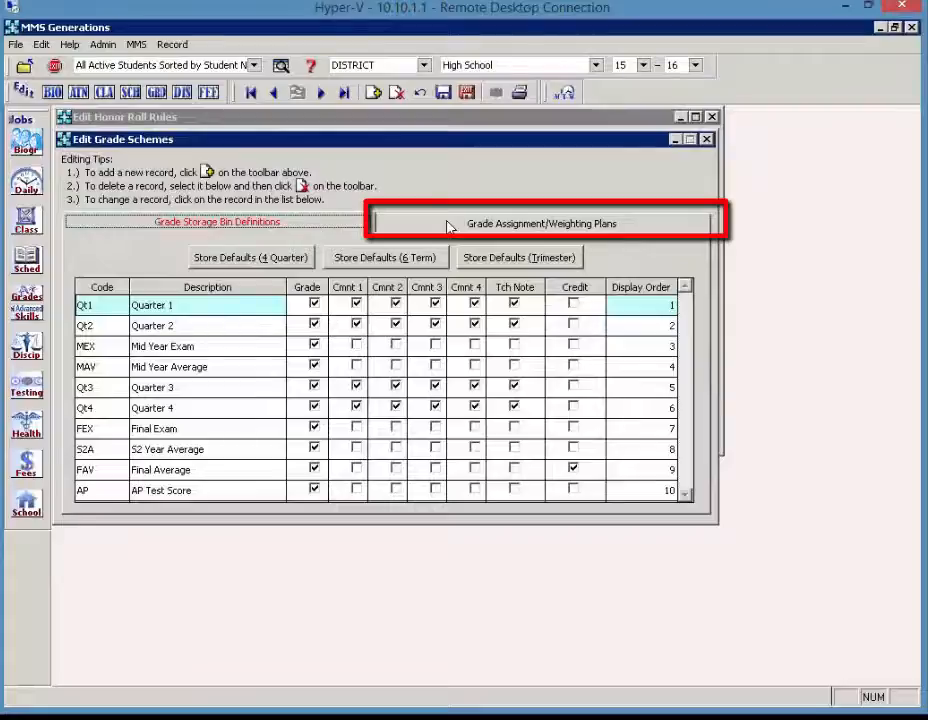
{"action": "left_click", "coordinate": [448, 226]}
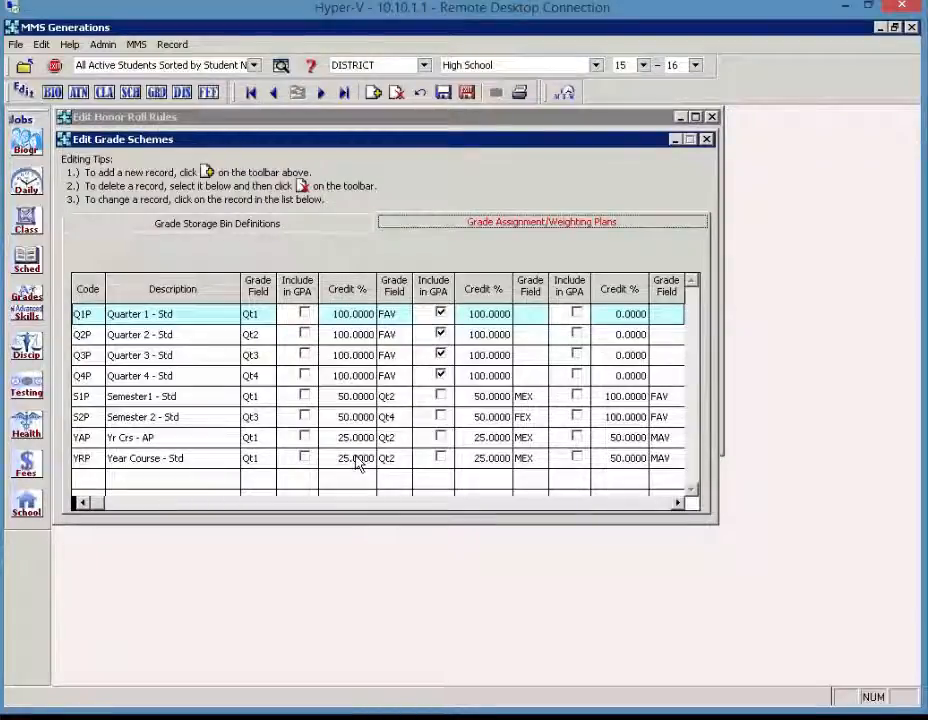
{"action": "left_click", "coordinate": [706, 143]}
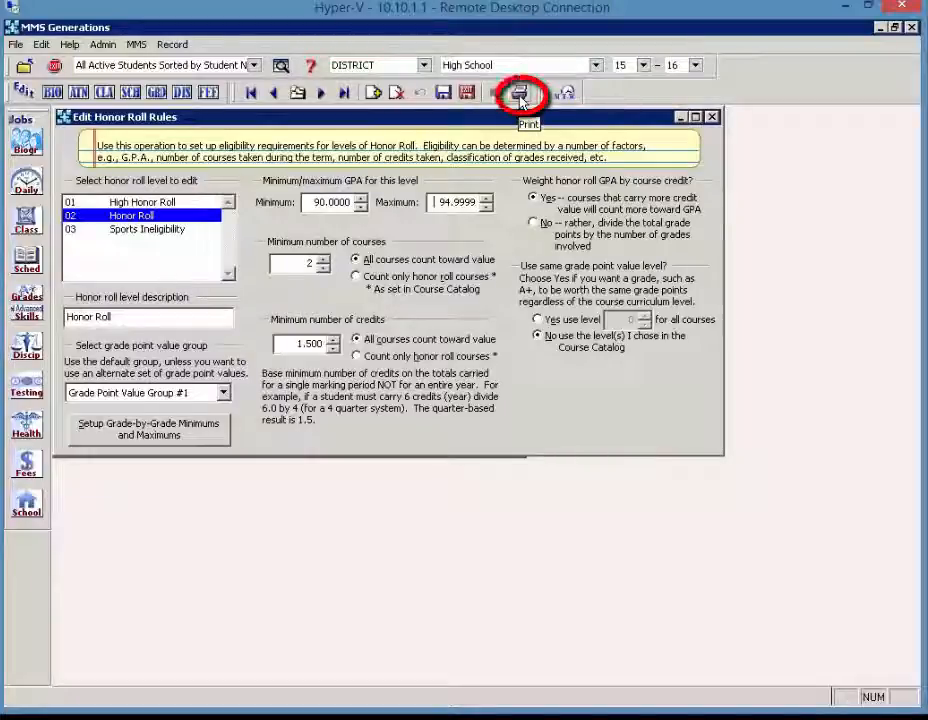
- Generate the Honor Roll Rules Listing for all three levels, review each page of the report preview, and close it
{"action": "left_click", "coordinate": [519, 95]}
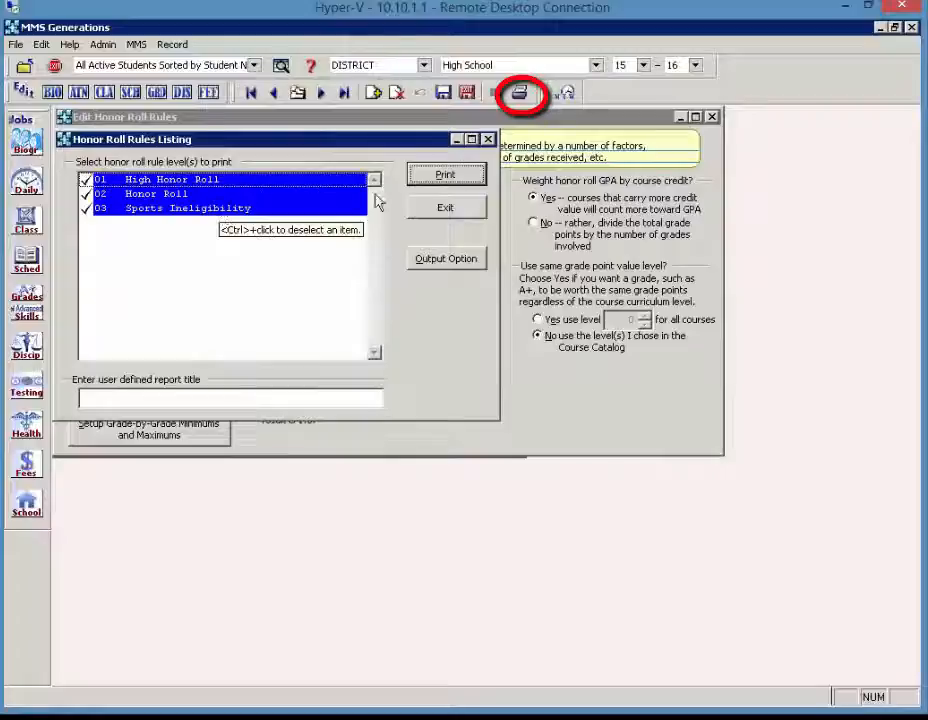
{"action": "left_click", "coordinate": [445, 177]}
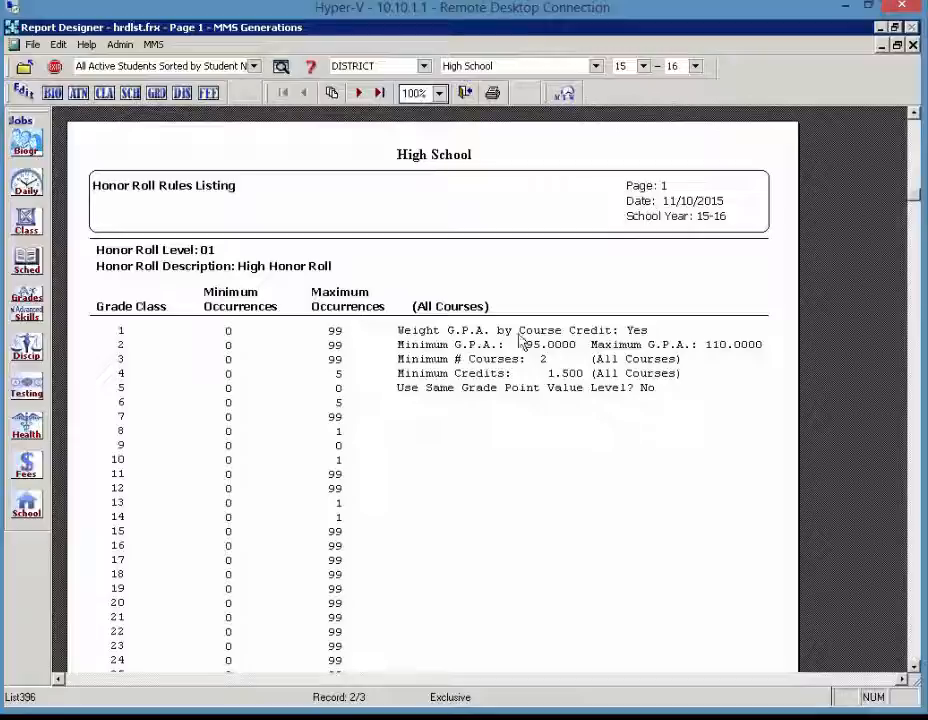
{"action": "left_click", "coordinate": [359, 93]}
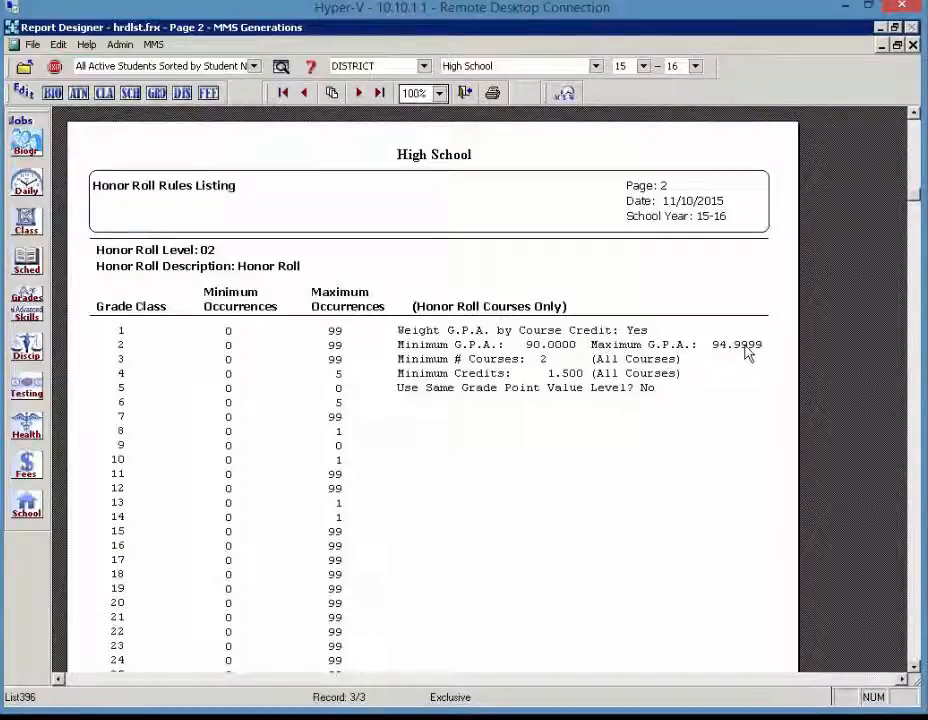
{"action": "left_click", "coordinate": [359, 92]}
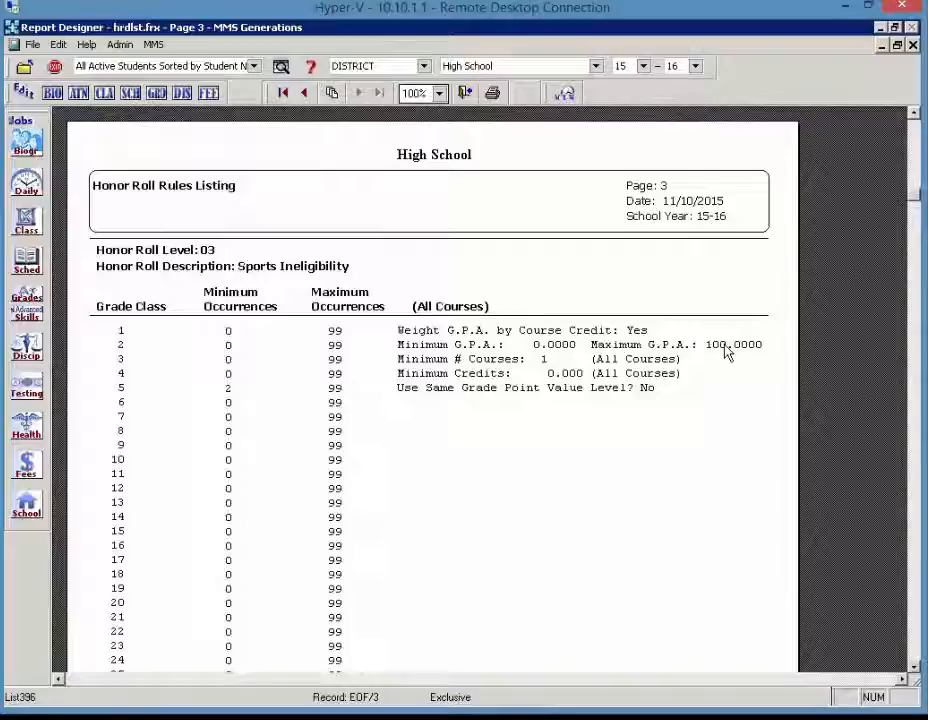
{"action": "left_click", "coordinate": [466, 93]}
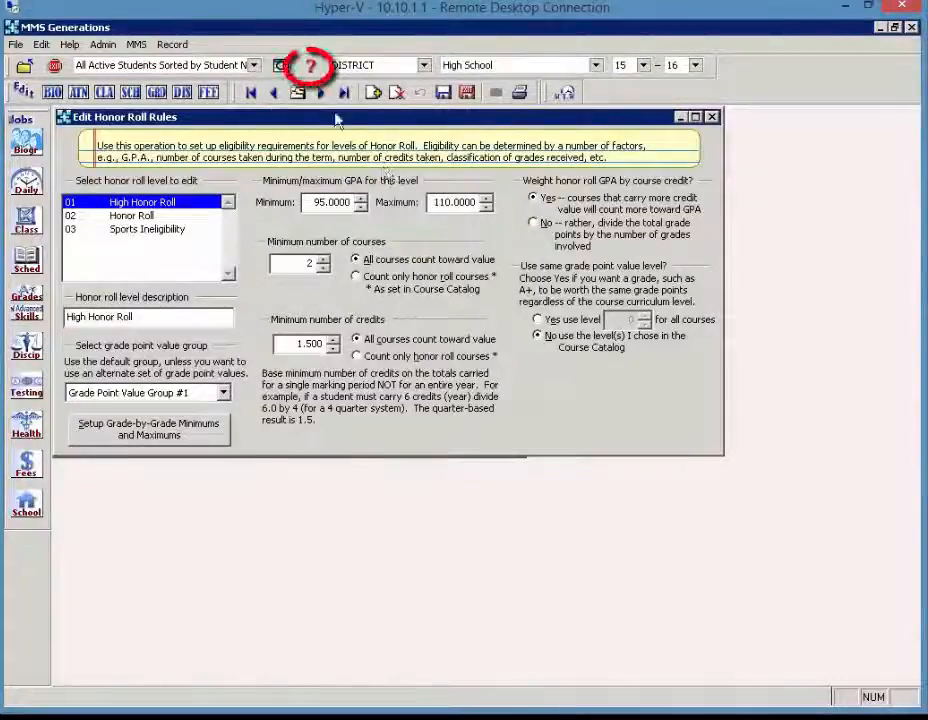
- Read the help topics on grade-by-grade minimums and maximums and on editing honor roll rules, and close the help
{"action": "left_click", "coordinate": [312, 70]}
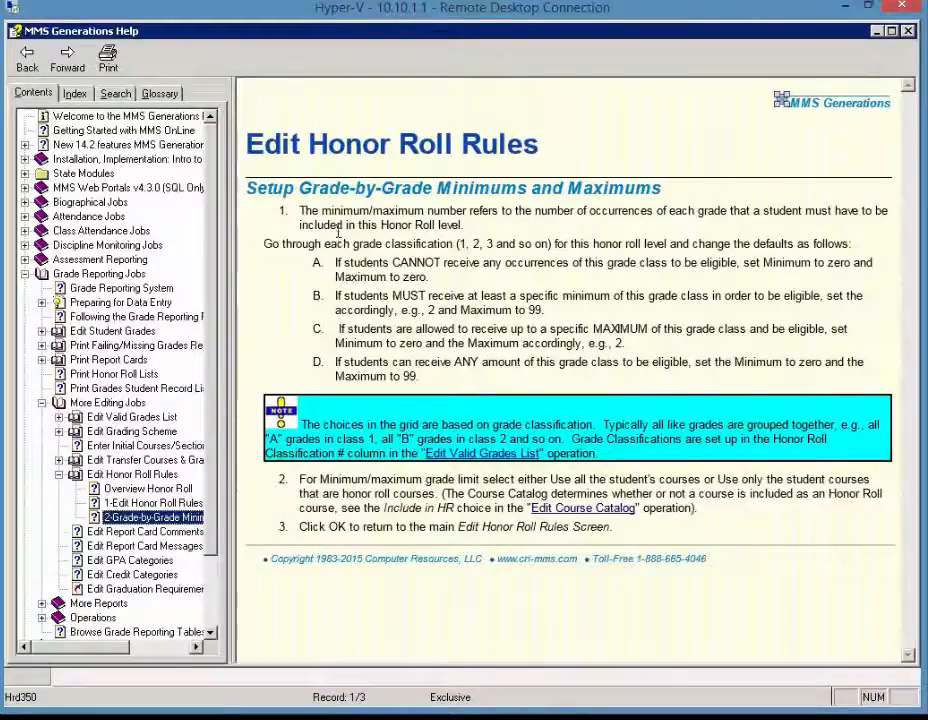
{"action": "left_click", "coordinate": [160, 503]}
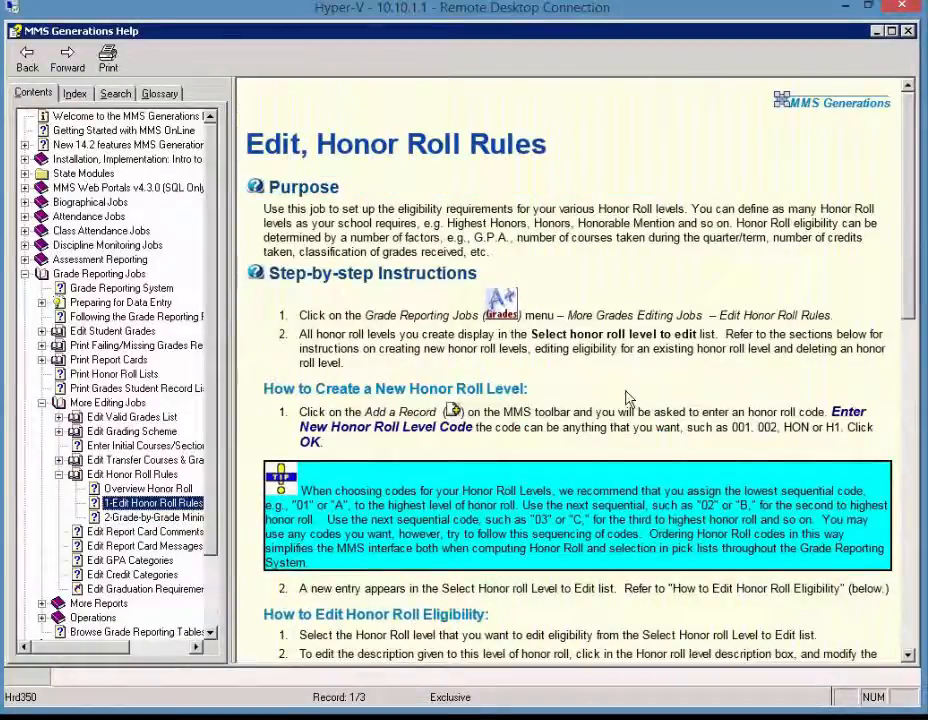
{"action": "left_click", "coordinate": [908, 31]}
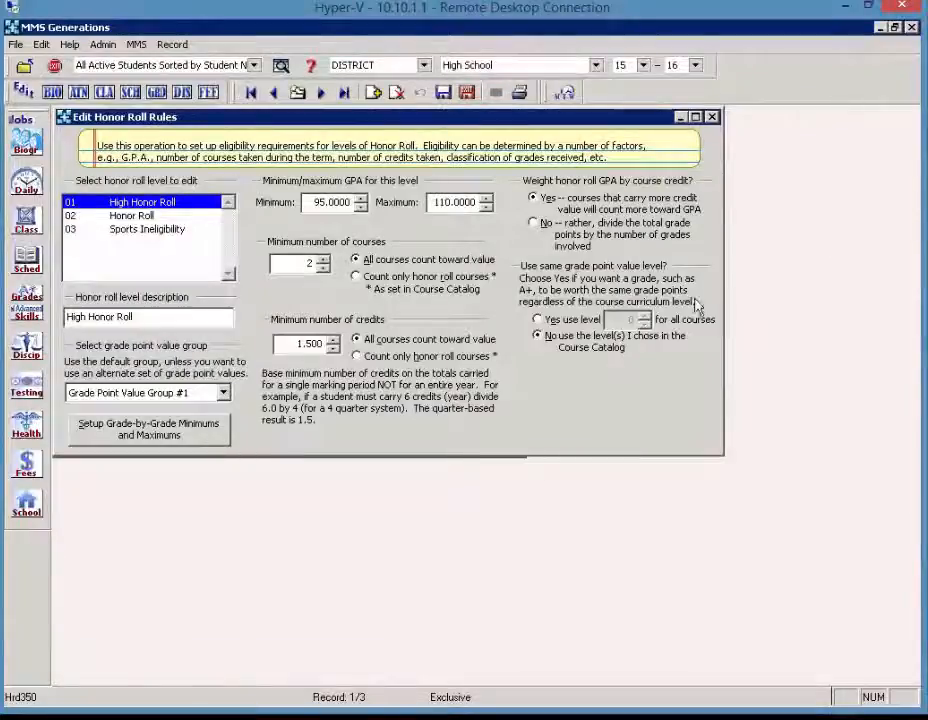